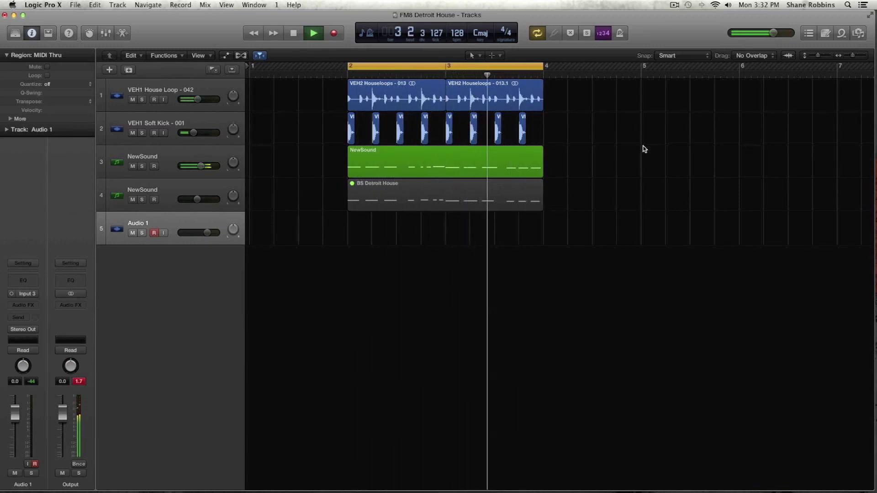
Unmute the BS Detroit House region after stopping the looping playback
{"action": "key", "text": "space"}
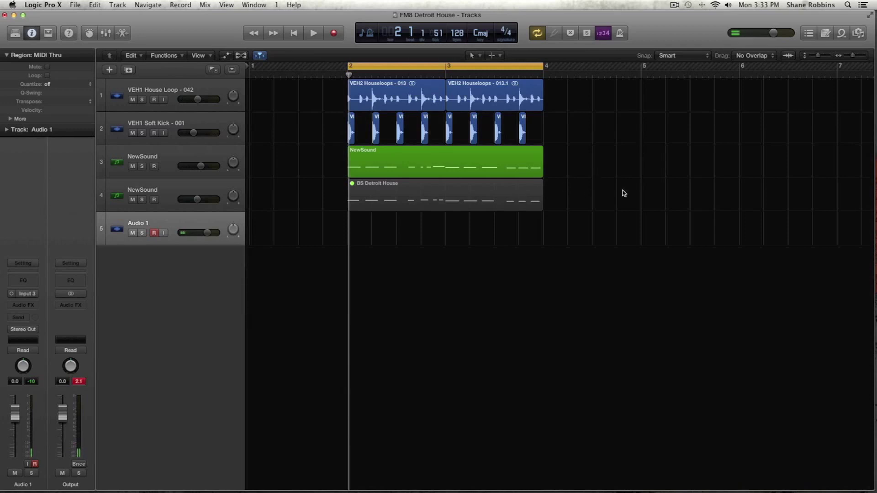
{"action": "key", "text": "space"}
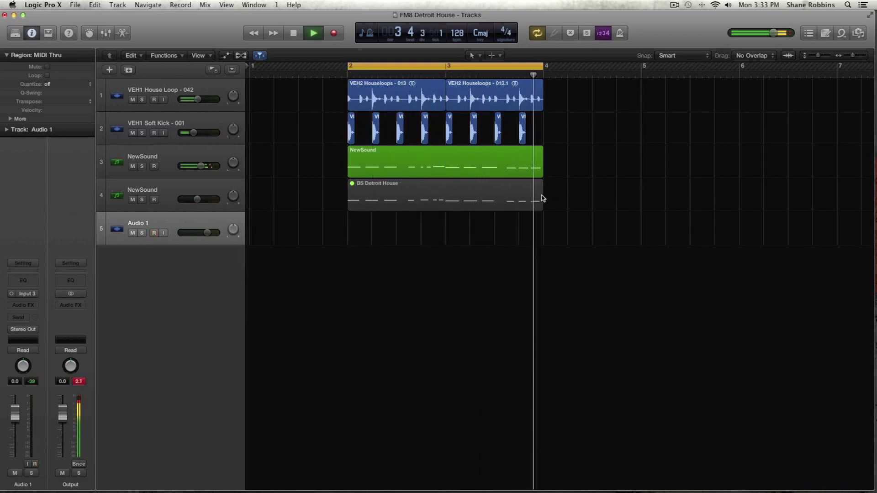
{"action": "left_click", "coordinate": [483, 197]}
{"action": "key", "text": "space"}
{"action": "key", "text": "ctrl+m"}
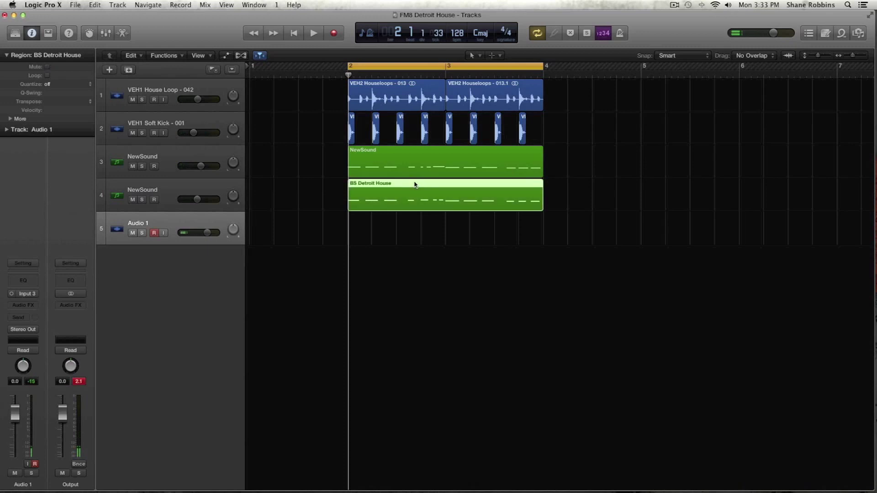
Mute the NewSound region on track 3
{"action": "left_click", "coordinate": [411, 167]}
{"action": "key", "text": "ctrl+m"}
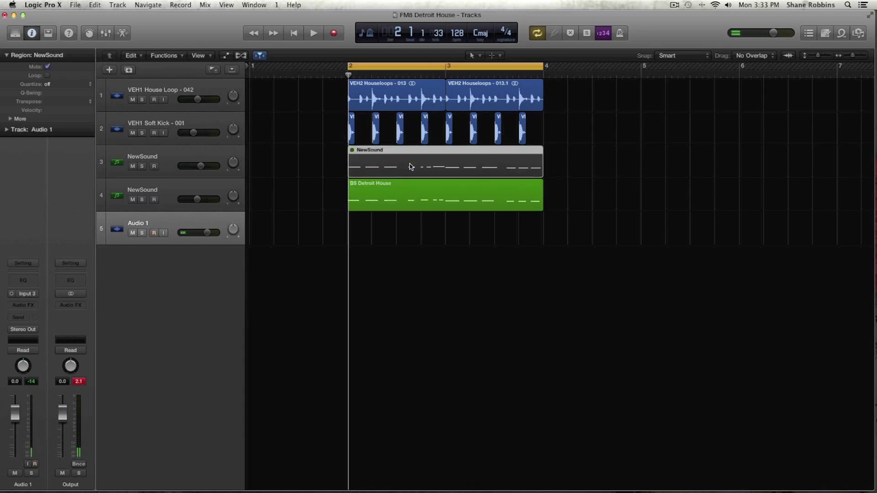
{"action": "scroll", "coordinate": [411, 167], "scroll_direction": "left", "scroll_amount": 1}
{"action": "left_click", "coordinate": [196, 200]}
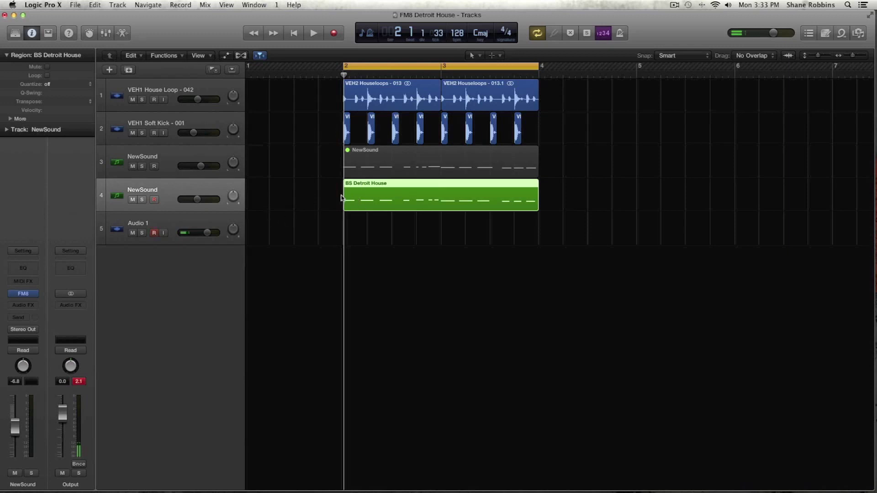
Rename track 3 to 'Detroit House' and resume playback
{"action": "double_click", "coordinate": [164, 157]}
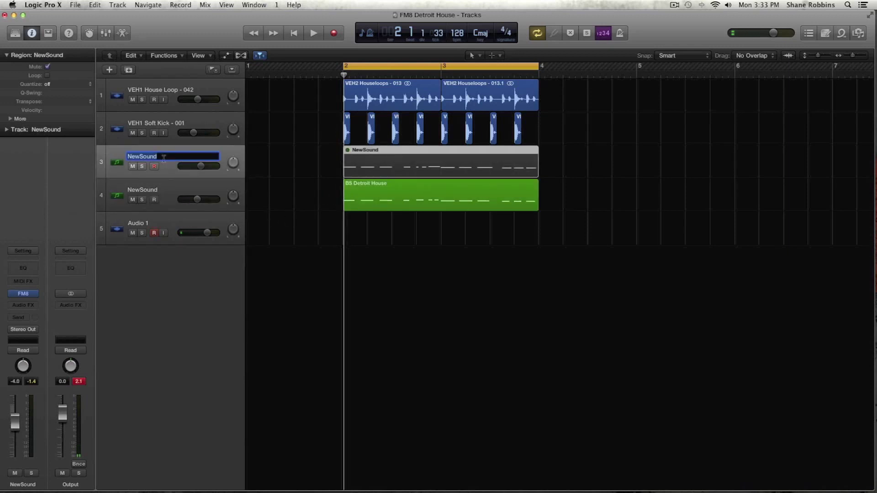
{"action": "type", "text": "Detroit House"}
{"action": "key", "text": "Return"}
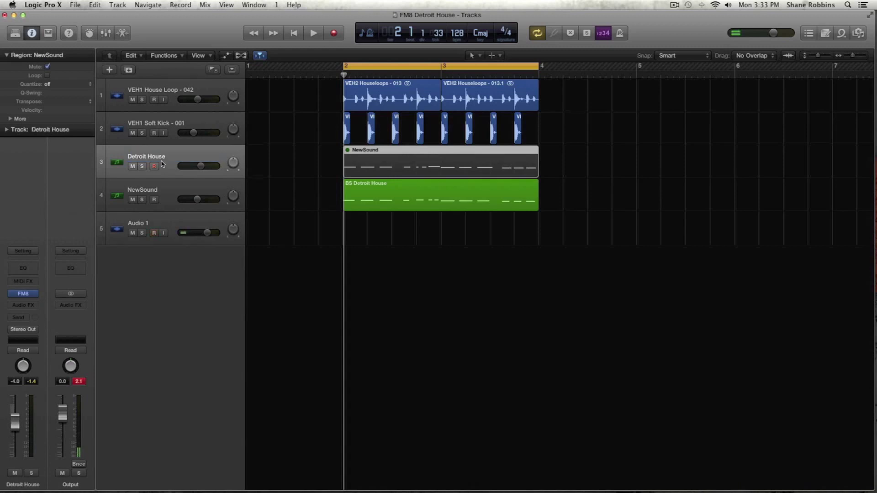
{"action": "key", "text": "space"}
{"action": "left_click", "coordinate": [182, 186]}
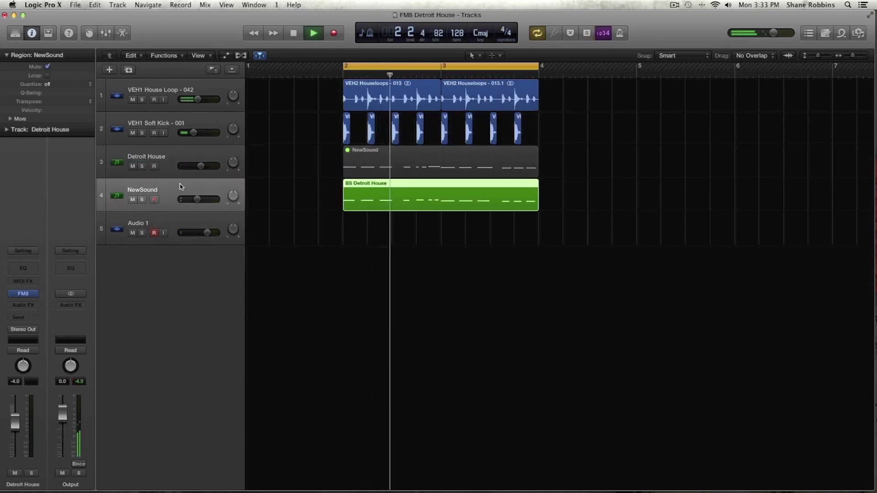
Open the NewSound track's FM8 instrument and move its window aside
{"action": "left_click", "coordinate": [23, 293]}
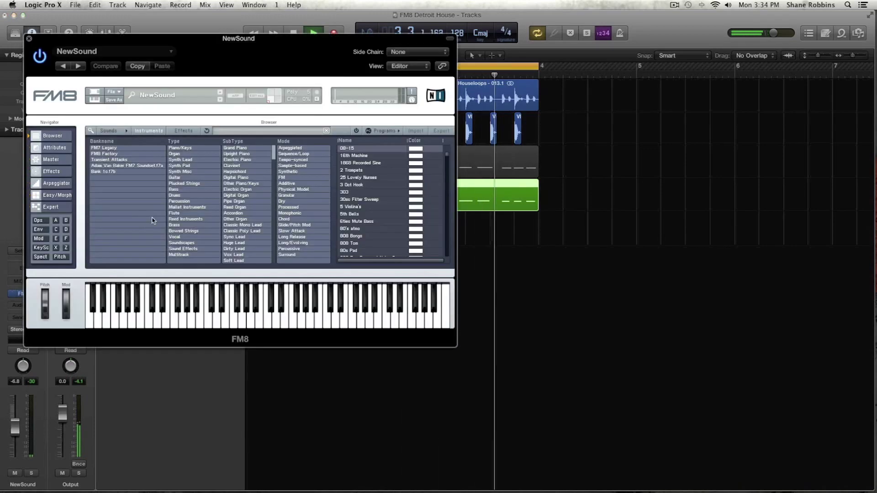
{"action": "left_click_drag", "start_coordinate": [85, 44], "coordinate": [582, 53]}
{"action": "key", "text": "space"}
Turn down the VEH1 House Loop track's volume fader
{"action": "left_click", "coordinate": [185, 98]}
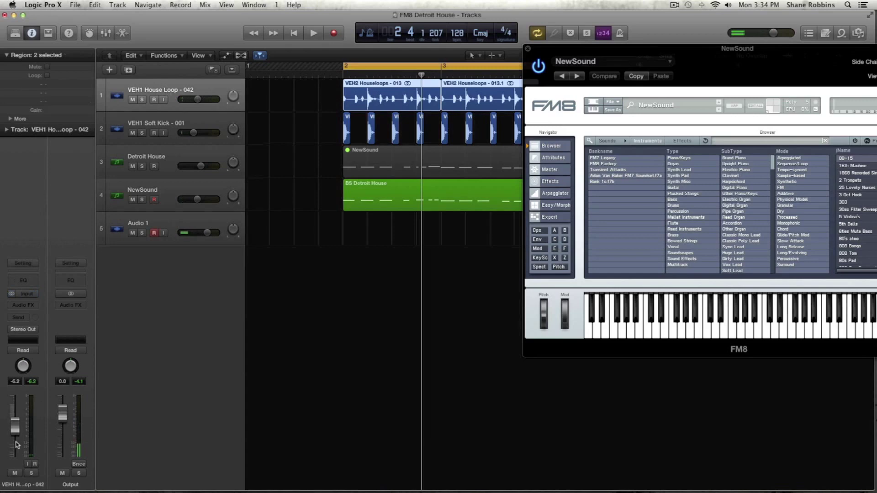
{"action": "left_click_drag", "start_coordinate": [15, 424], "coordinate": [15, 438]}
{"action": "left_click", "coordinate": [156, 126]}
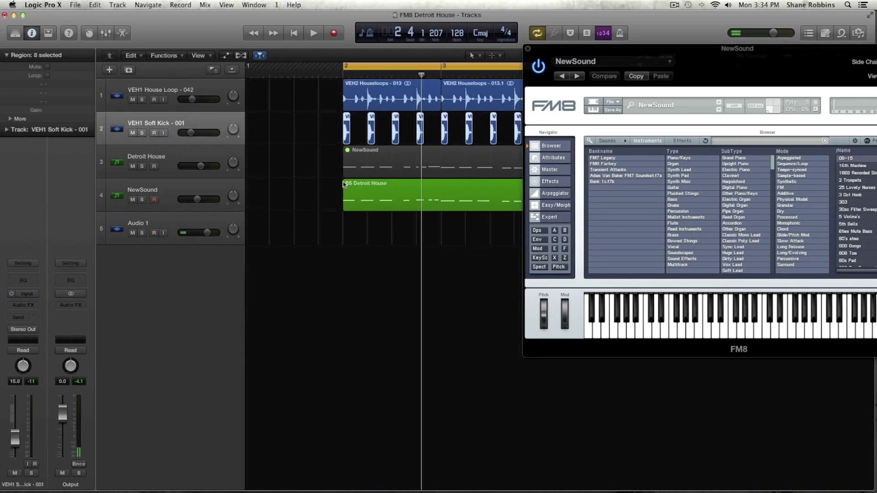
Centre the FM8 window on screen and bring up its Master settings
{"action": "left_click_drag", "start_coordinate": [586, 51], "coordinate": [403, 173]}
{"action": "key", "text": "space"}
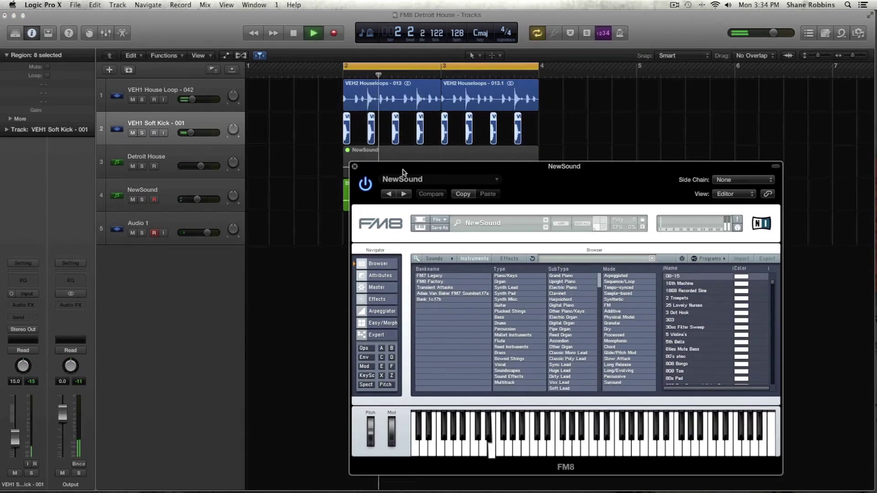
{"action": "key", "text": "space"}
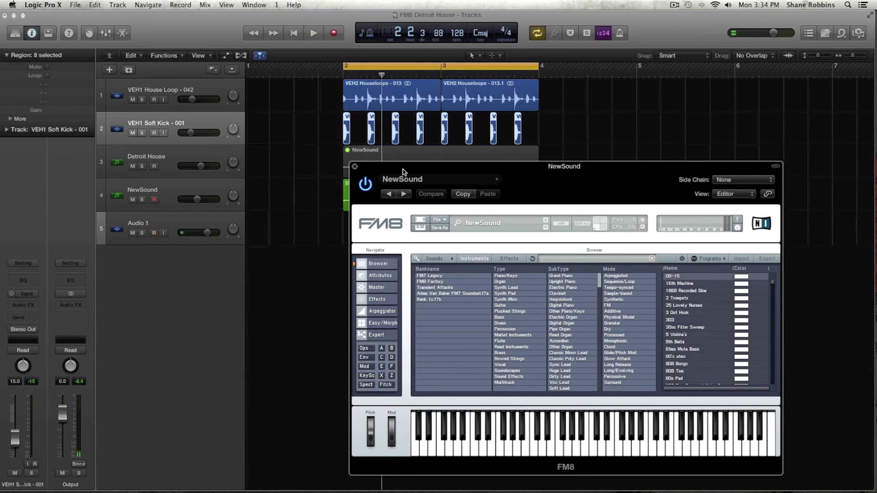
{"action": "left_click", "coordinate": [382, 291]}
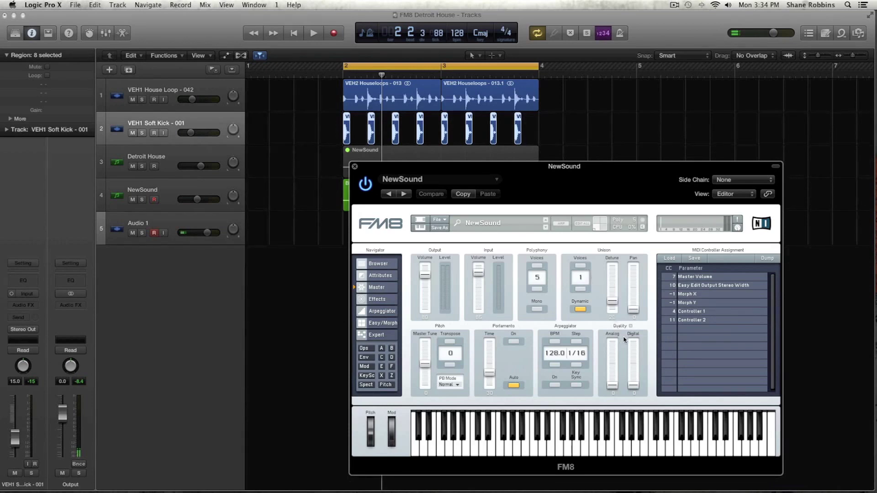
Raise FM8's Digital quality to 24, then move to the Effects page
{"action": "left_click", "coordinate": [636, 384]}
{"action": "left_click_drag", "start_coordinate": [635, 384], "coordinate": [637, 367]}
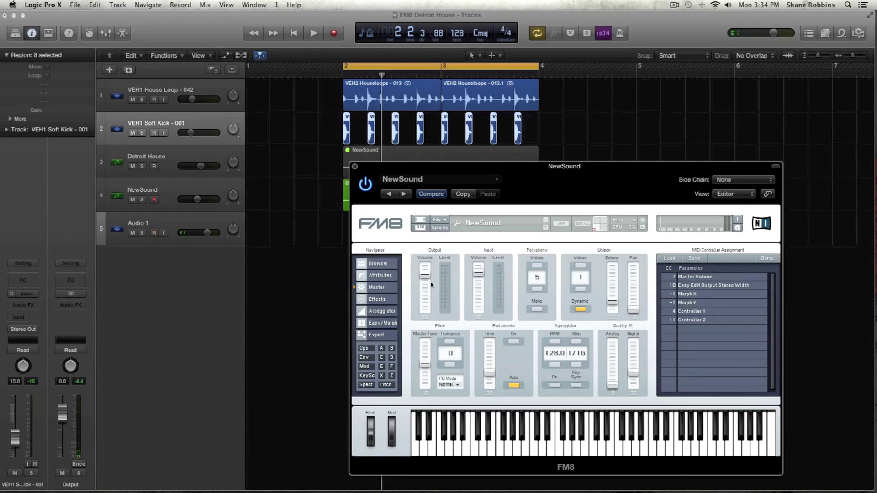
{"action": "left_click", "coordinate": [376, 302]}
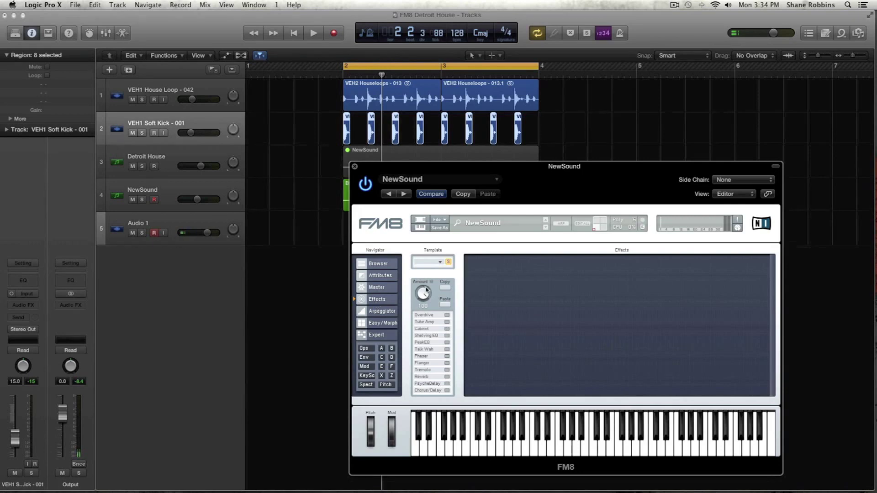
Browse FM8's effect templates and load the Detroit Bass template
{"action": "left_click", "coordinate": [440, 263]}
{"action": "scroll", "coordinate": [460, 444], "scroll_direction": "down", "scroll_amount": 10}
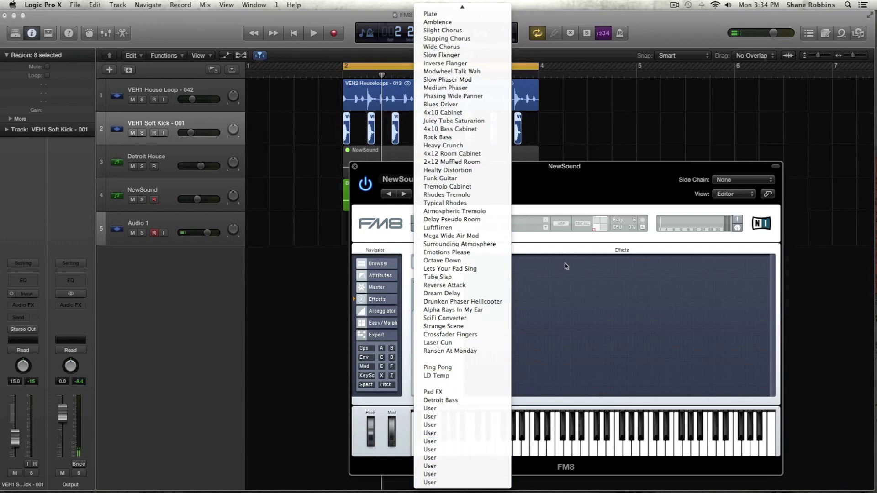
{"action": "left_click", "coordinate": [573, 288]}
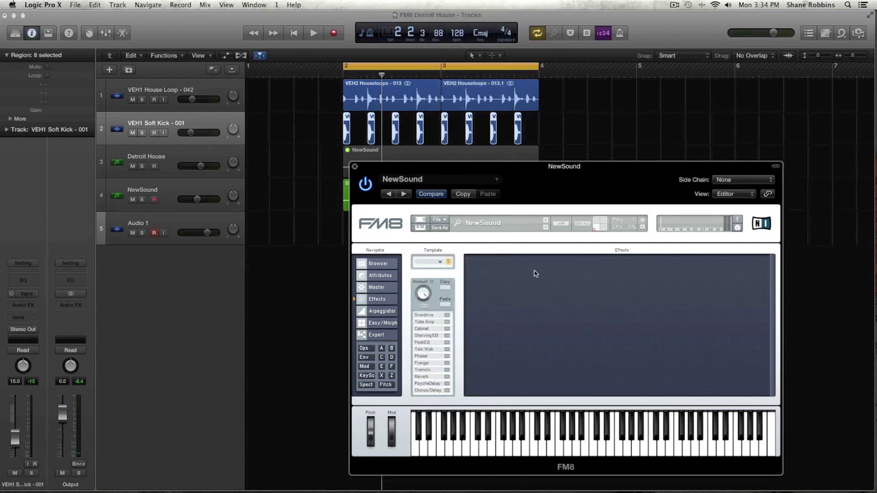
{"action": "left_click", "coordinate": [434, 263]}
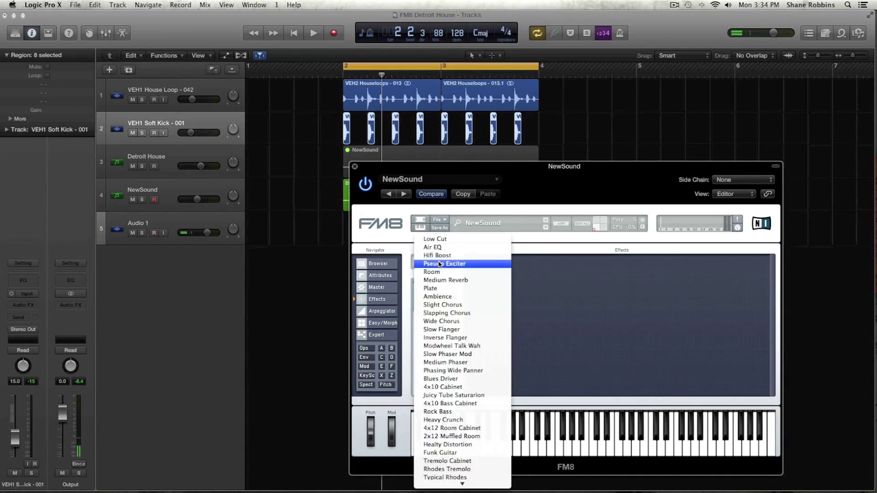
{"action": "scroll", "coordinate": [479, 365], "scroll_direction": "down", "scroll_amount": 3}
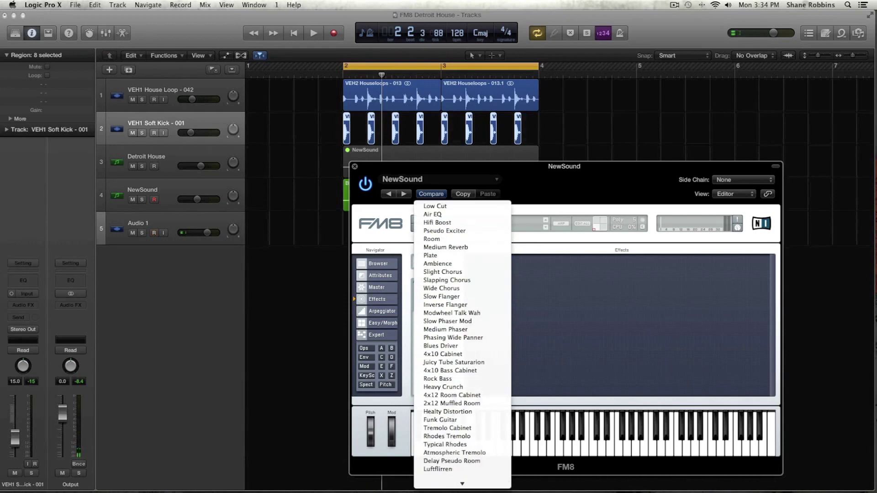
{"action": "left_click", "coordinate": [620, 342]}
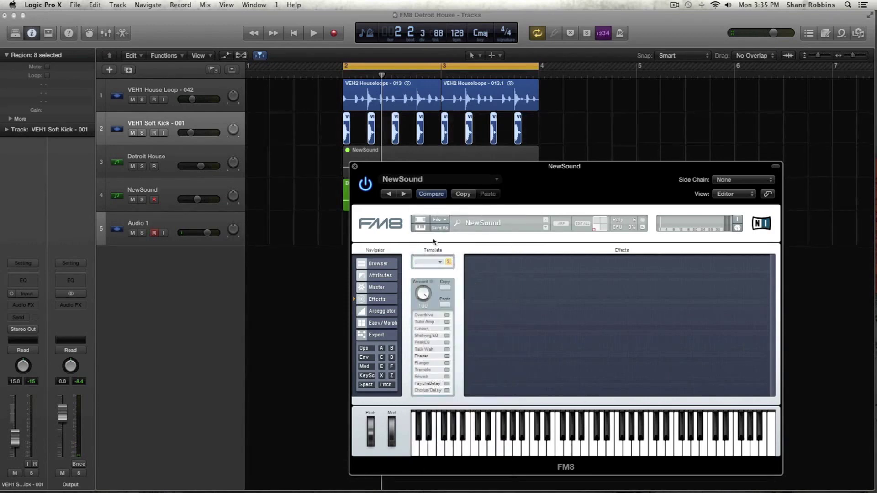
{"action": "left_click", "coordinate": [439, 263]}
{"action": "mouse_move", "coordinate": [493, 490]}
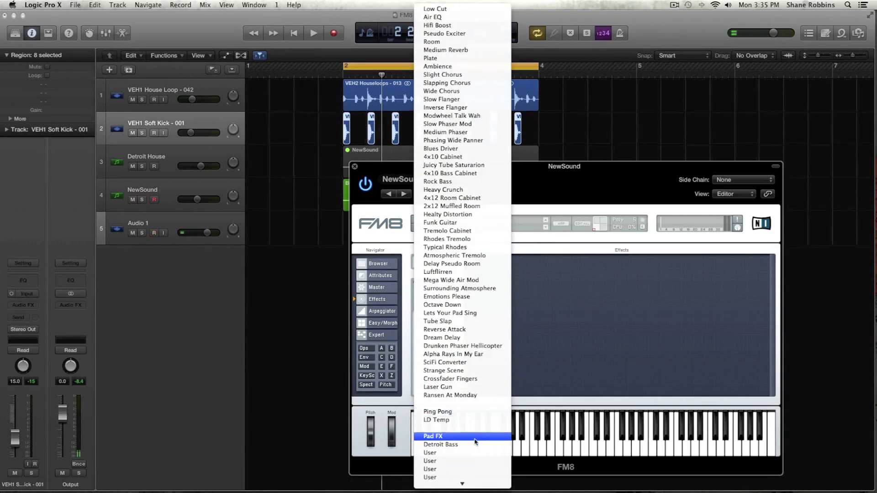
{"action": "left_click", "coordinate": [476, 445]}
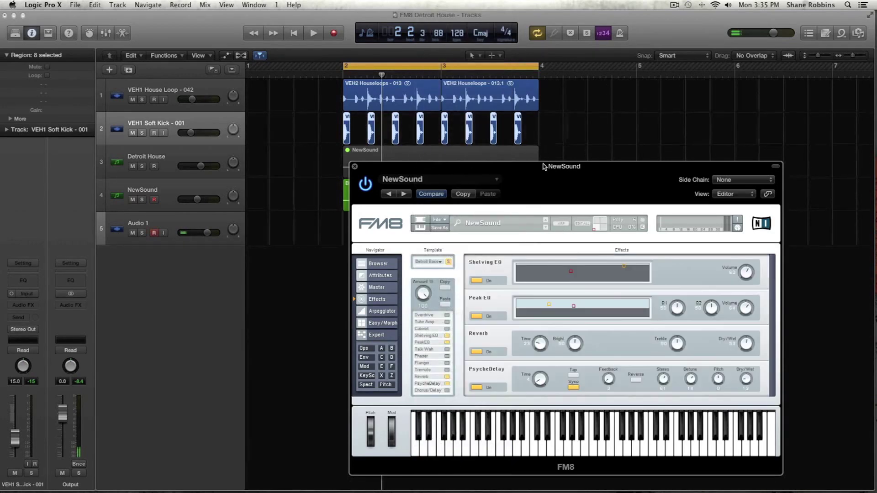
Move the FM8 window higher and reduce the reverb's dry/wet mix to 33
{"action": "left_click_drag", "start_coordinate": [545, 165], "coordinate": [559, 98]}
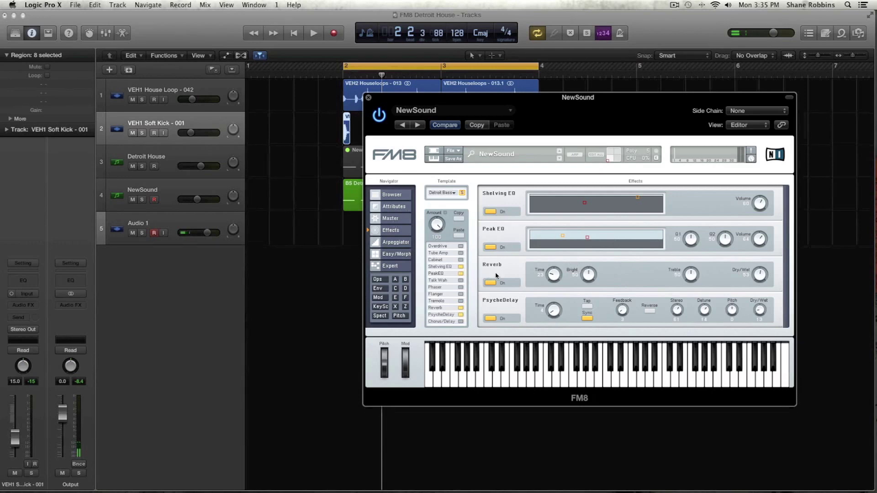
{"action": "key", "text": "space"}
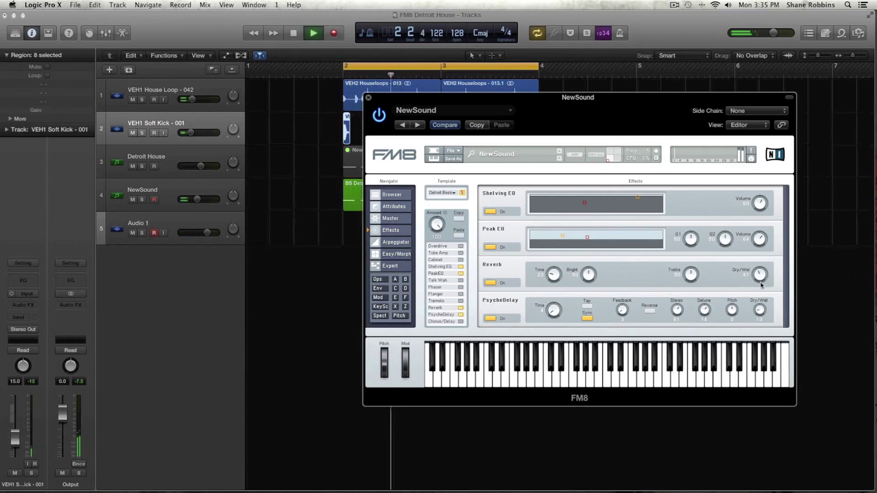
{"action": "left_click_drag", "start_coordinate": [760, 274], "coordinate": [760, 289]}
{"action": "key", "text": "space"}
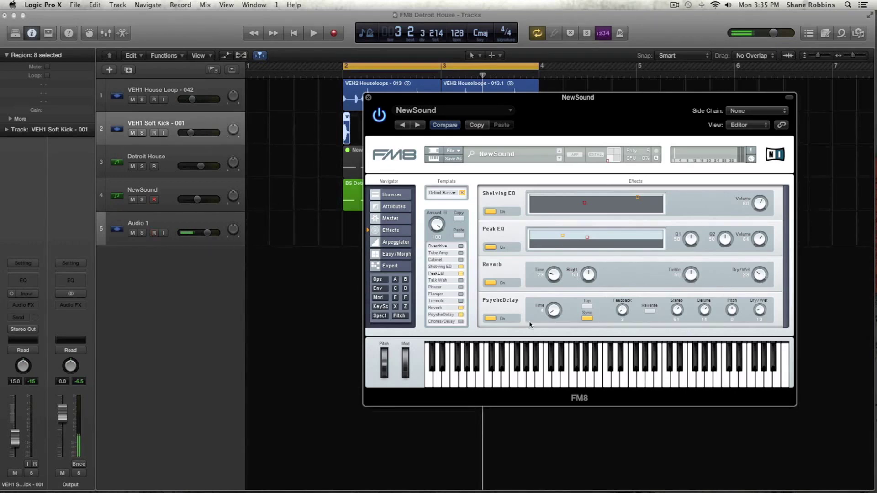
Audition the effected patch with the loop and select the NewSound track
{"action": "key", "text": "space"}
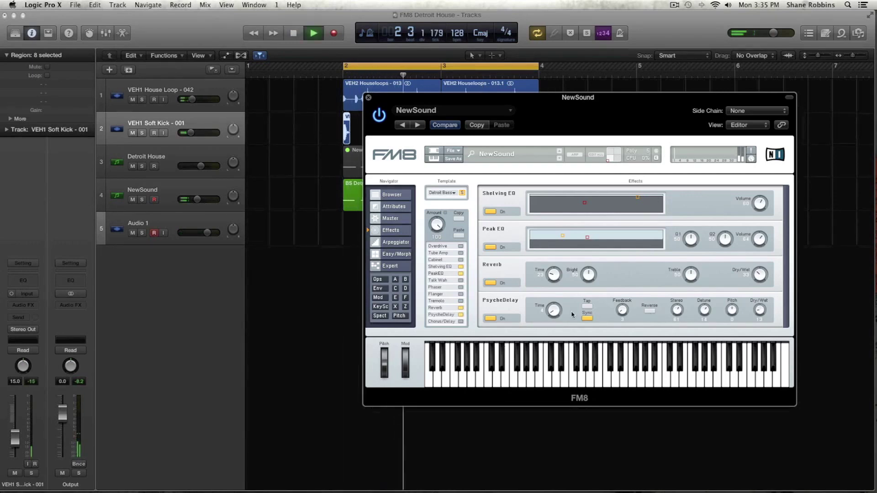
{"action": "key", "text": "space"}
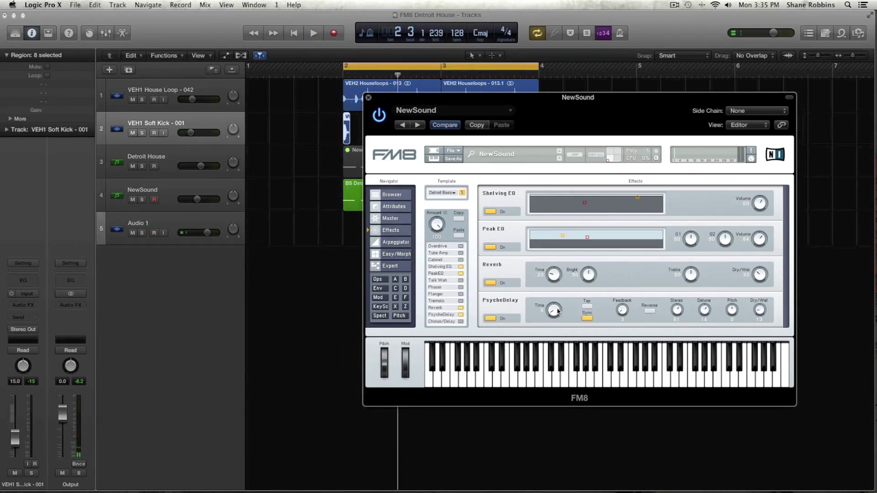
{"action": "key", "text": "space"}
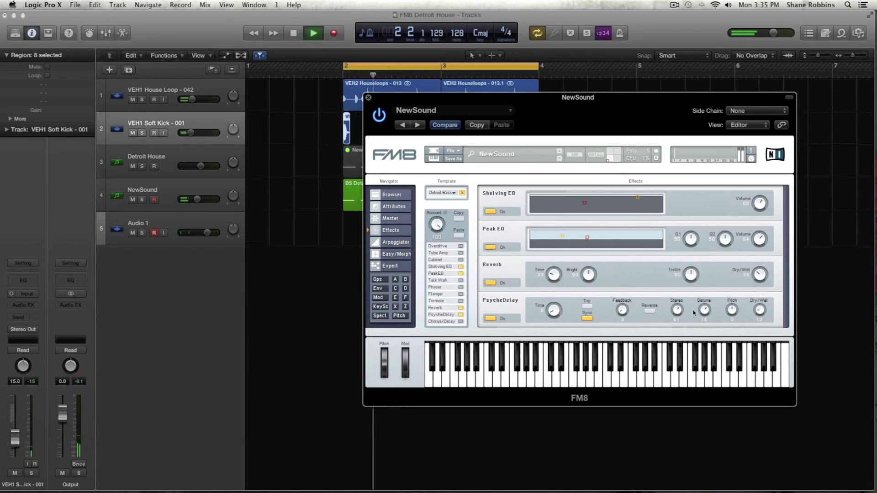
{"action": "key", "text": "space"}
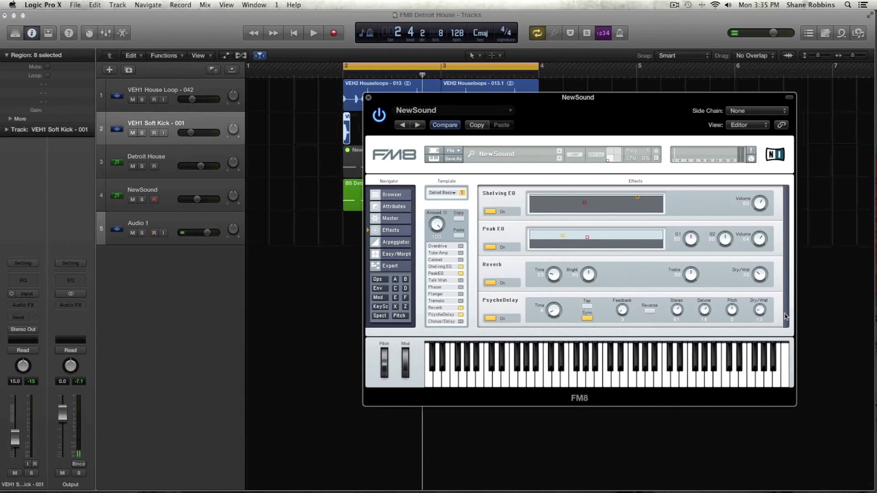
{"action": "key", "text": "space"}
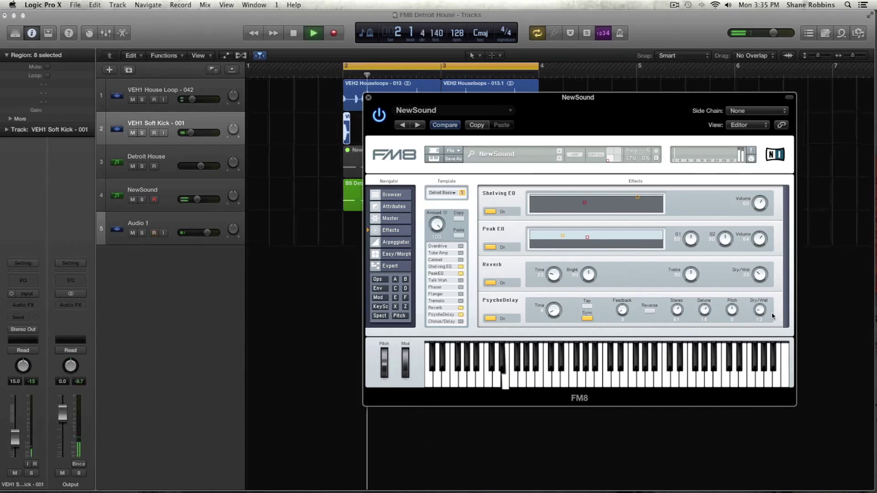
{"action": "left_click", "coordinate": [222, 188]}
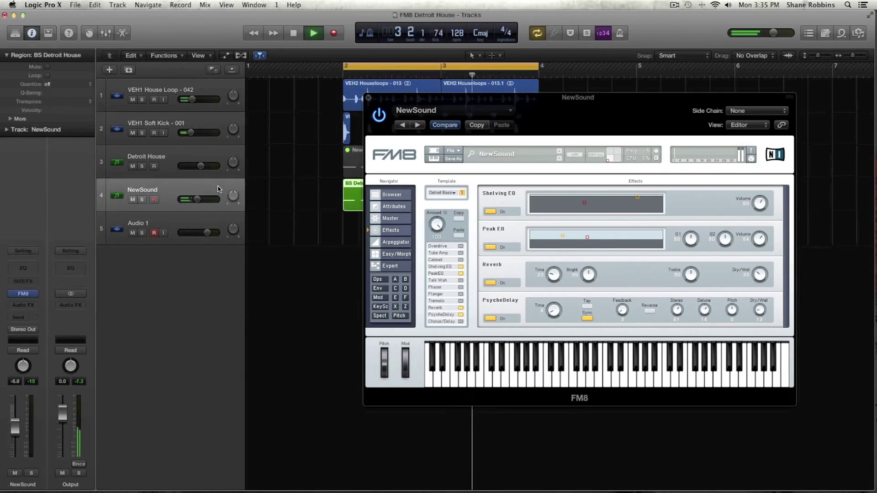
{"action": "key", "text": "space"}
On FM8's Expert page, add matrix modulation into D, E (23) and F (11), then audition
{"action": "left_click", "coordinate": [394, 268]}
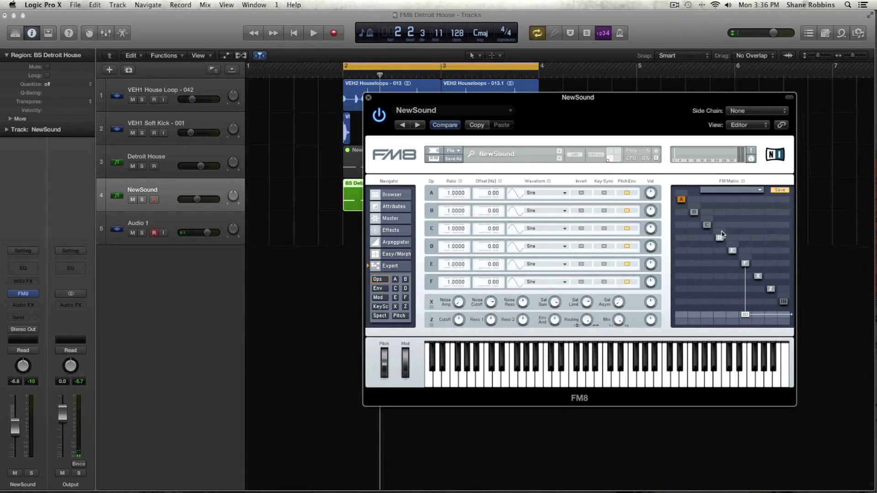
{"action": "left_click_drag", "start_coordinate": [721, 232], "coordinate": [722, 227]}
{"action": "left_click_drag", "start_coordinate": [724, 254], "coordinate": [724, 248]}
{"action": "left_click_drag", "start_coordinate": [724, 248], "coordinate": [725, 237]}
{"action": "left_click_drag", "start_coordinate": [724, 267], "coordinate": [724, 255]}
{"action": "key", "text": "space"}
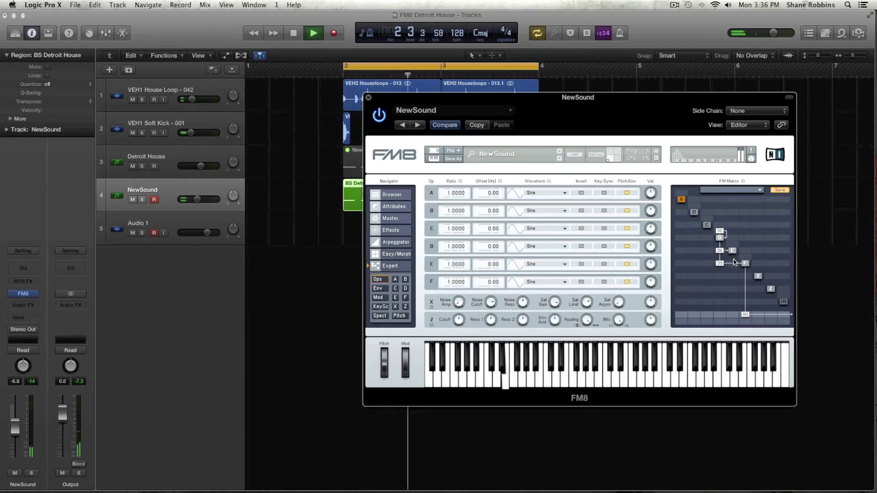
{"action": "key", "text": "space"}
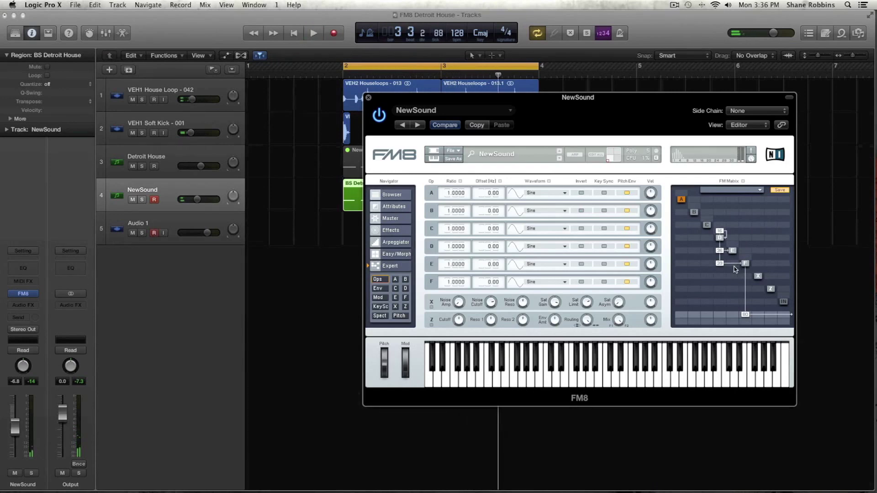
Route operator E into F at 36 and audition the change
{"action": "left_click_drag", "start_coordinate": [733, 263], "coordinate": [733, 254]}
{"action": "left_click_drag", "start_coordinate": [736, 251], "coordinate": [736, 233]}
{"action": "key", "text": "space"}
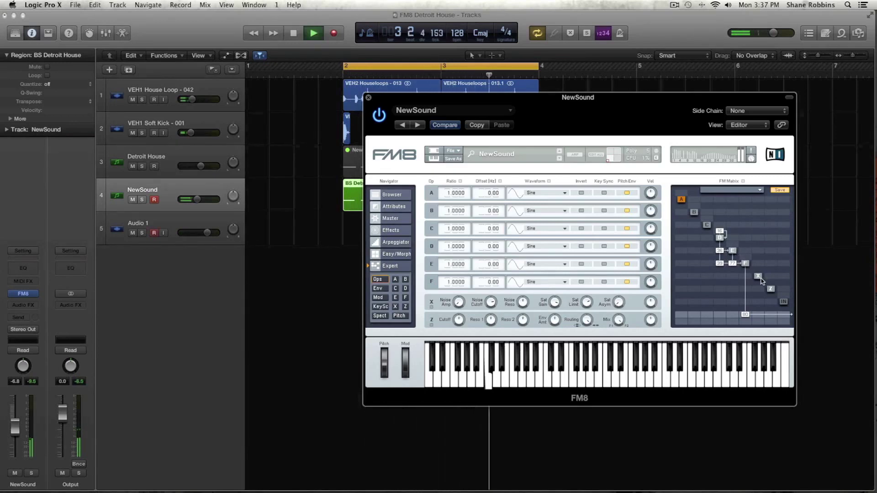
{"action": "key", "text": "space"}
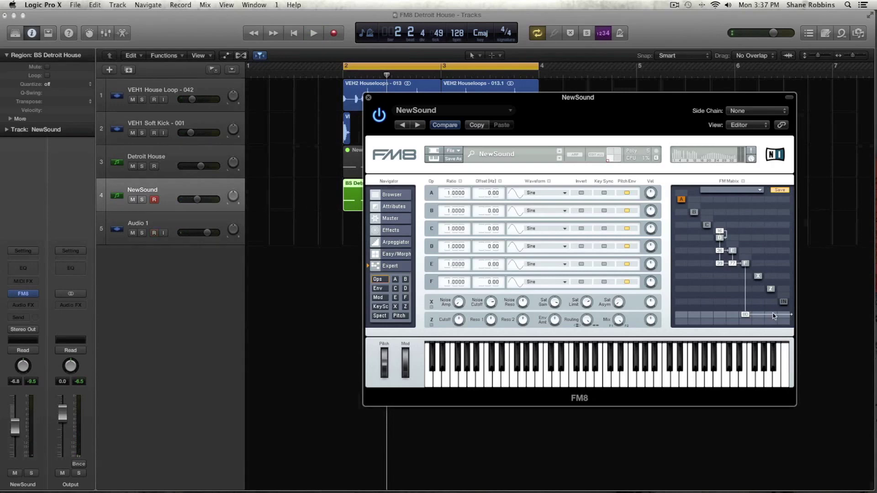
Send Z and operator E (33) to the output, and route D (34) and E into X
{"action": "left_click_drag", "start_coordinate": [775, 316], "coordinate": [775, 260]}
{"action": "key", "text": "space"}
{"action": "key", "text": "space"}
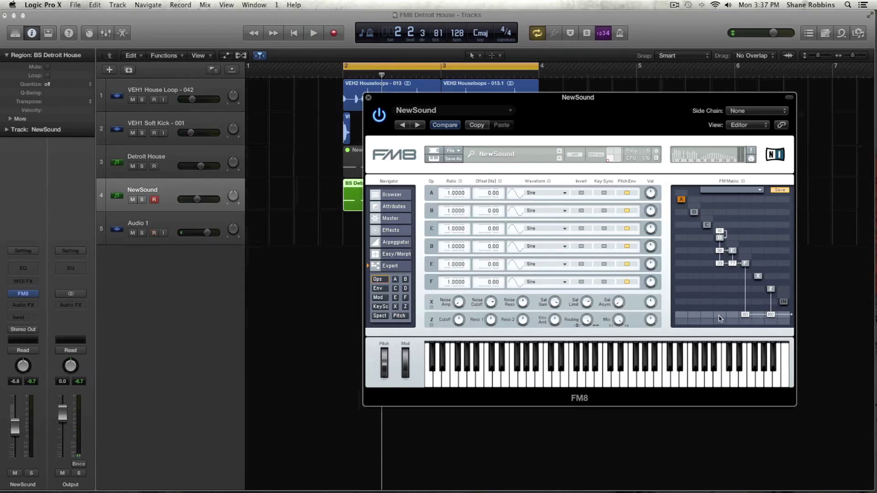
{"action": "left_click_drag", "start_coordinate": [720, 318], "coordinate": [722, 288]}
{"action": "key", "text": "space"}
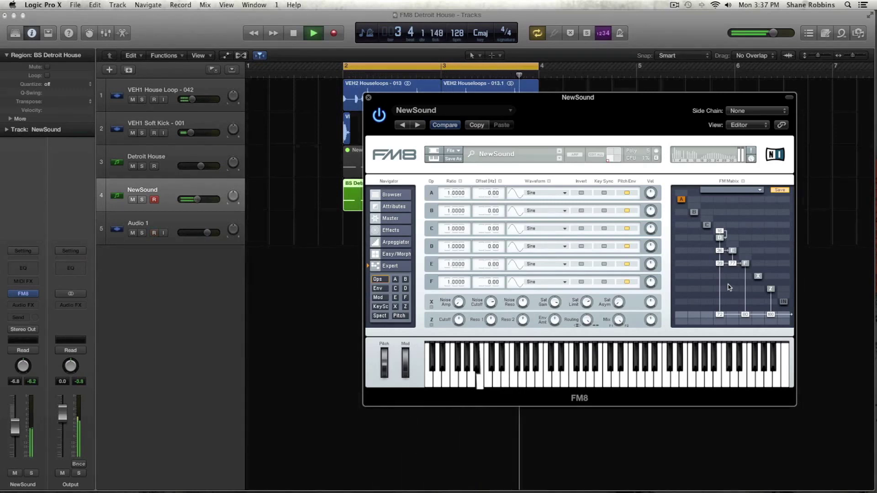
{"action": "key", "text": "space"}
{"action": "left_click_drag", "start_coordinate": [720, 276], "coordinate": [722, 250]}
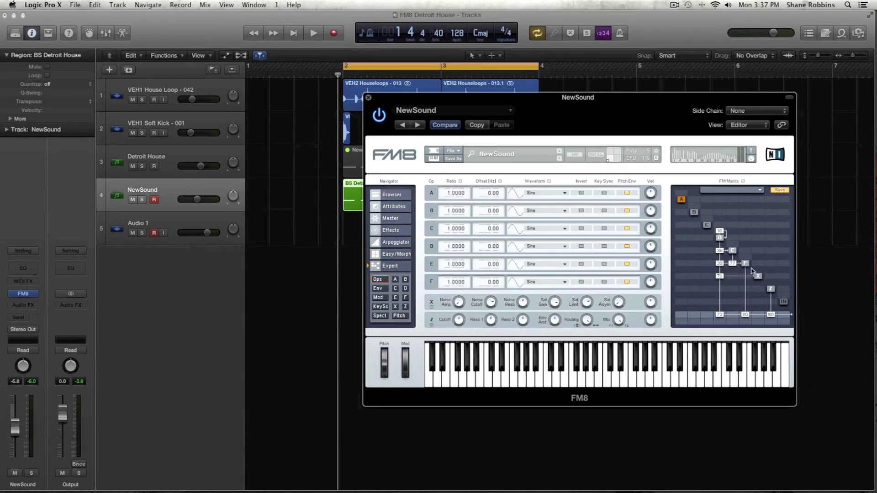
{"action": "left_click_drag", "start_coordinate": [736, 278], "coordinate": [736, 261]}
Lower the E-row modulation to 61 and raise the F-row amount to 75
{"action": "left_click_drag", "start_coordinate": [735, 265], "coordinate": [735, 271]}
{"action": "left_click_drag", "start_coordinate": [736, 279], "coordinate": [738, 271]}
{"action": "key", "text": "space"}
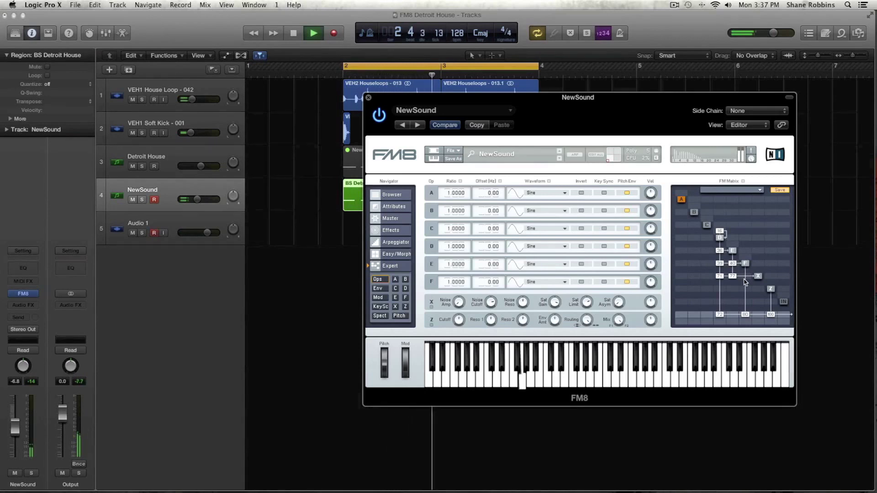
{"action": "key", "text": "space"}
Add a new modulation amount of 28 and a fine-tuned send from operator F
{"action": "left_click_drag", "start_coordinate": [745, 277], "coordinate": [749, 267]}
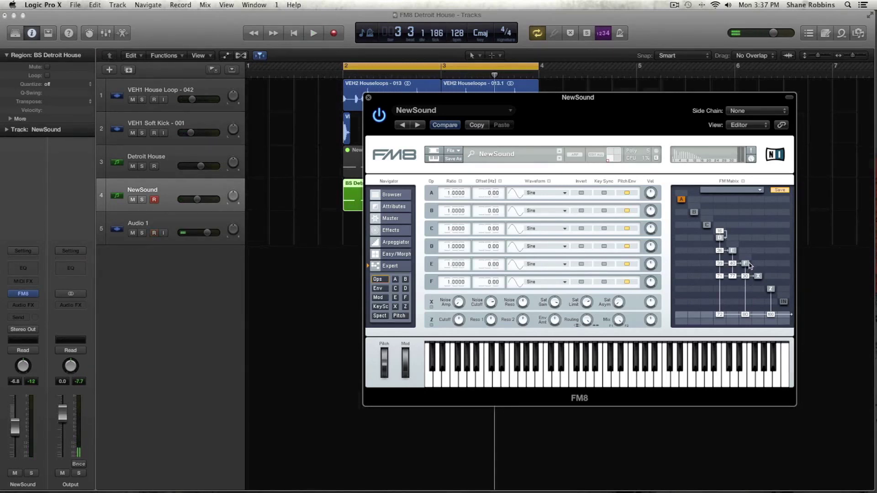
{"action": "key", "text": "space"}
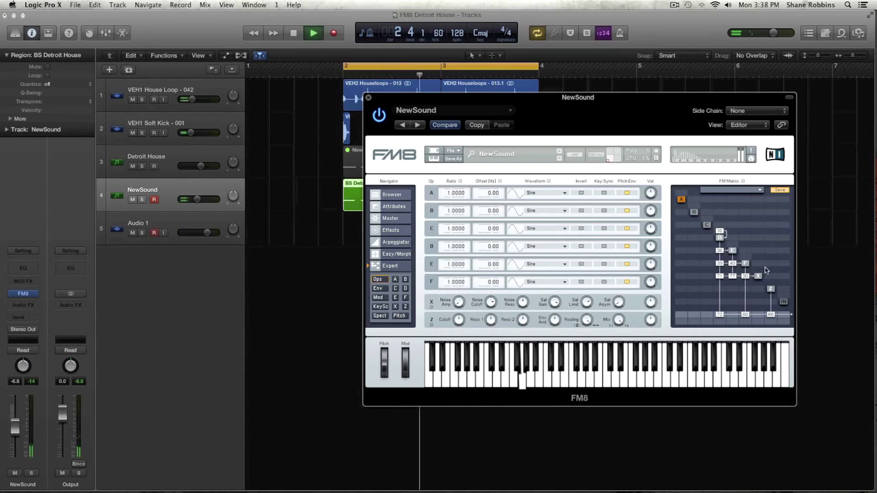
{"action": "key", "text": "space"}
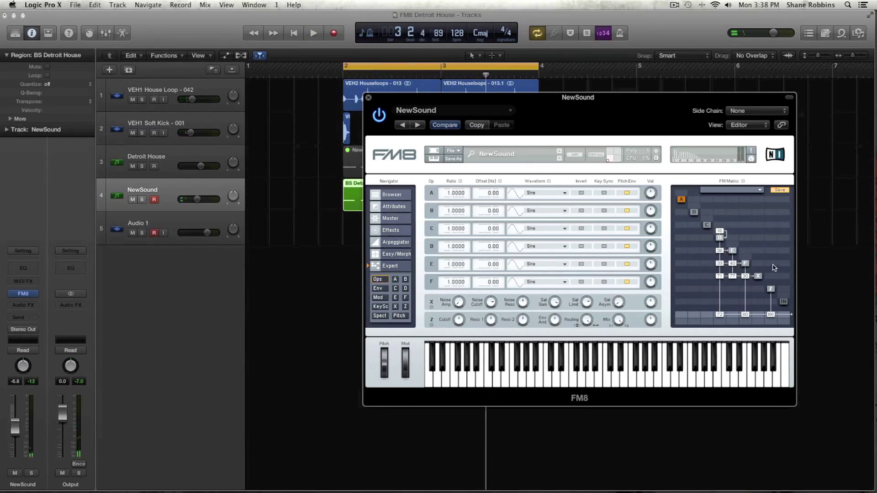
{"action": "left_click_drag", "start_coordinate": [773, 265], "coordinate": [775, 264]}
{"action": "left_click_drag", "start_coordinate": [776, 266], "coordinate": [776, 265]}
{"action": "key", "text": "space"}
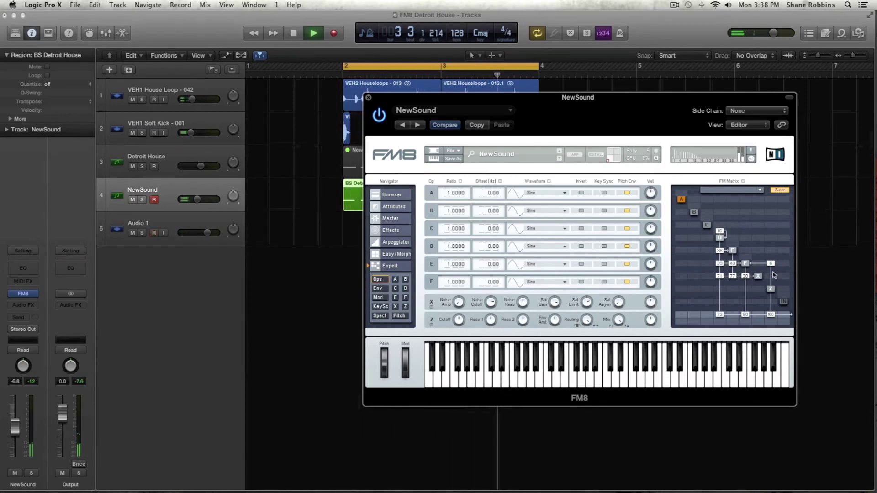
{"action": "key", "text": "space"}
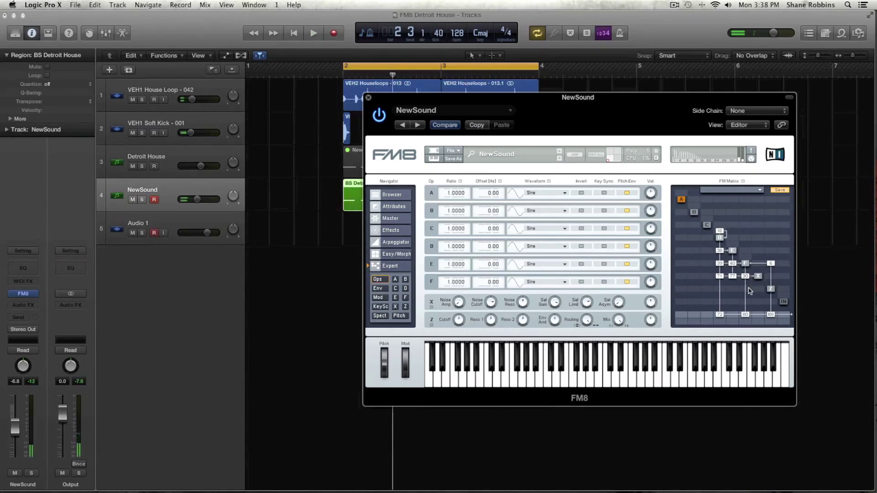
Add routings into Z, including X into Z at 28, and audition
{"action": "left_click_drag", "start_coordinate": [750, 291], "coordinate": [751, 233]}
{"action": "key", "text": "space"}
{"action": "key", "text": "space"}
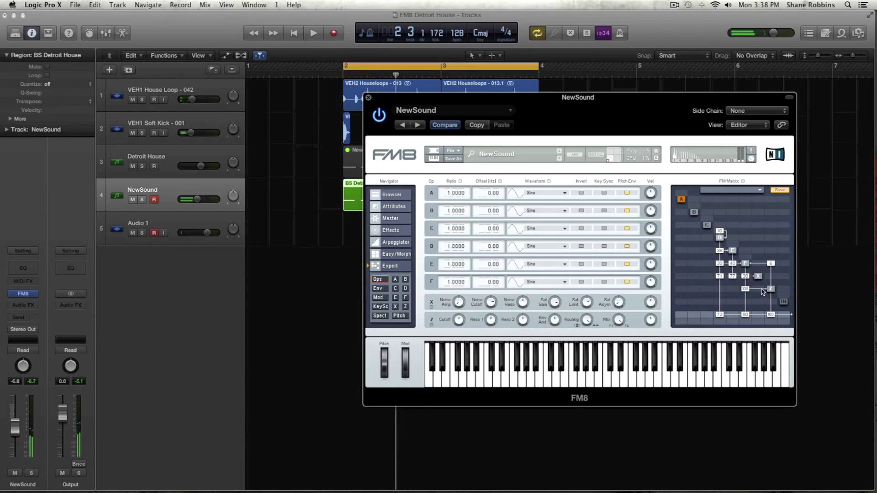
{"action": "left_click_drag", "start_coordinate": [761, 291], "coordinate": [763, 277]}
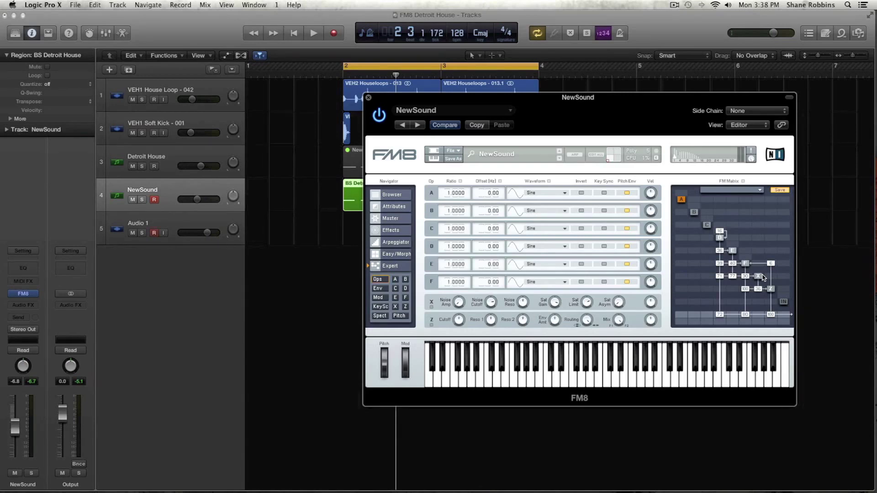
{"action": "key", "text": "space"}
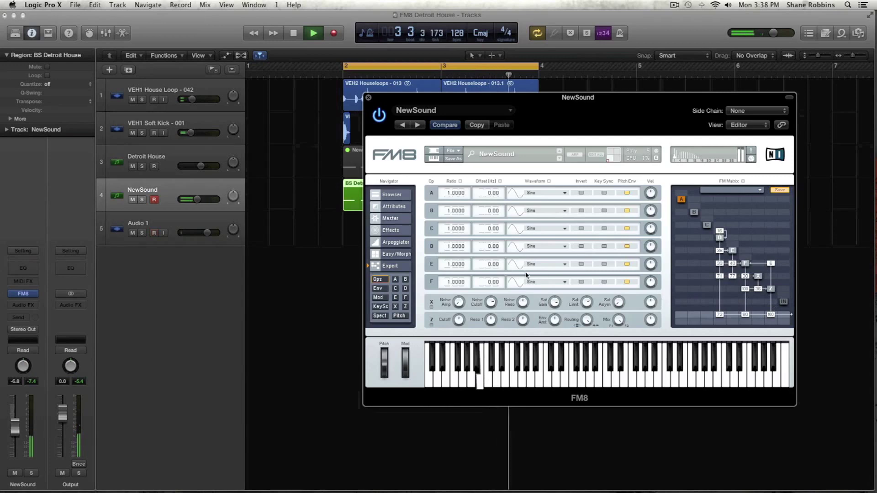
{"action": "key", "text": "space"}
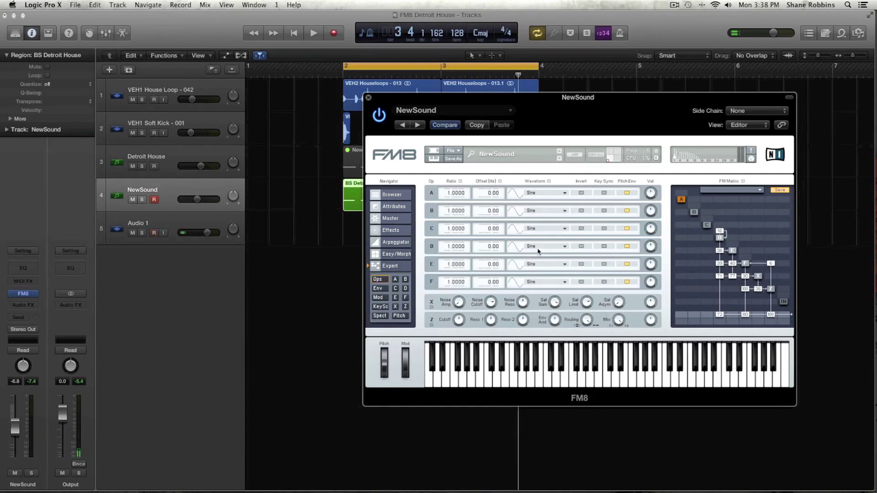
Set operators D and E to Soft Square waveforms with key sync on
{"action": "left_click", "coordinate": [540, 251]}
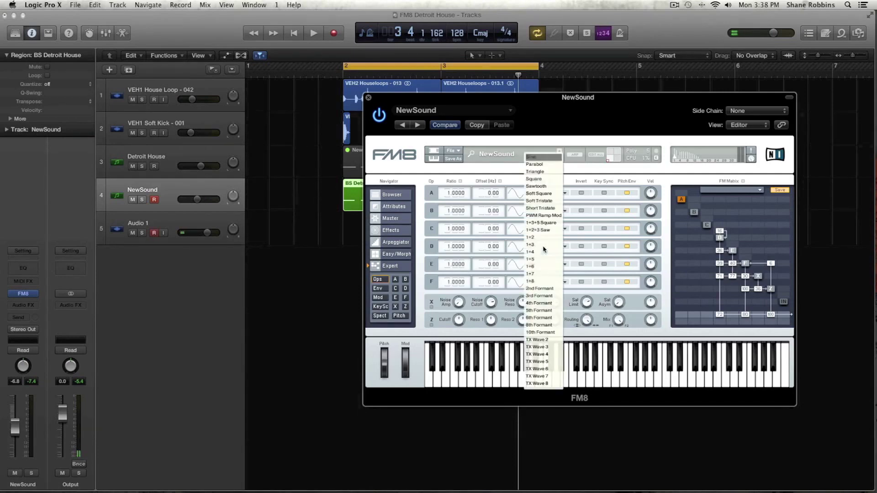
{"action": "left_click", "coordinate": [552, 194]}
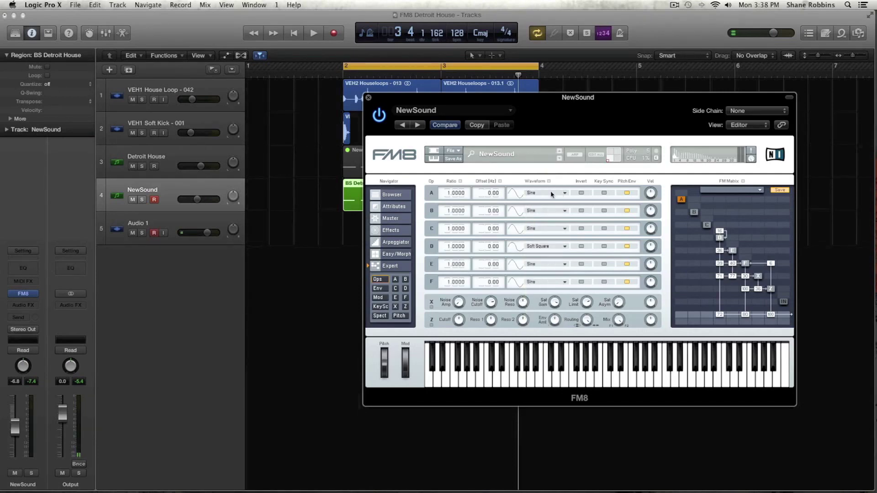
{"action": "left_click", "coordinate": [559, 267]}
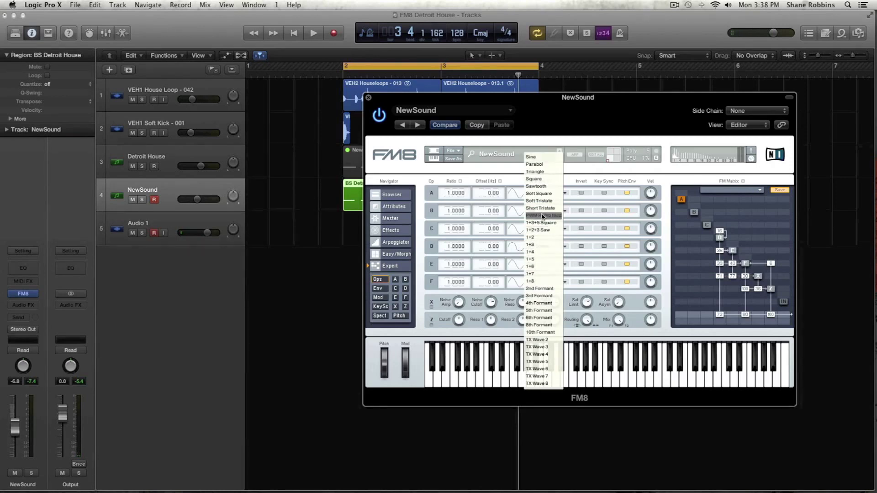
{"action": "left_click", "coordinate": [539, 194]}
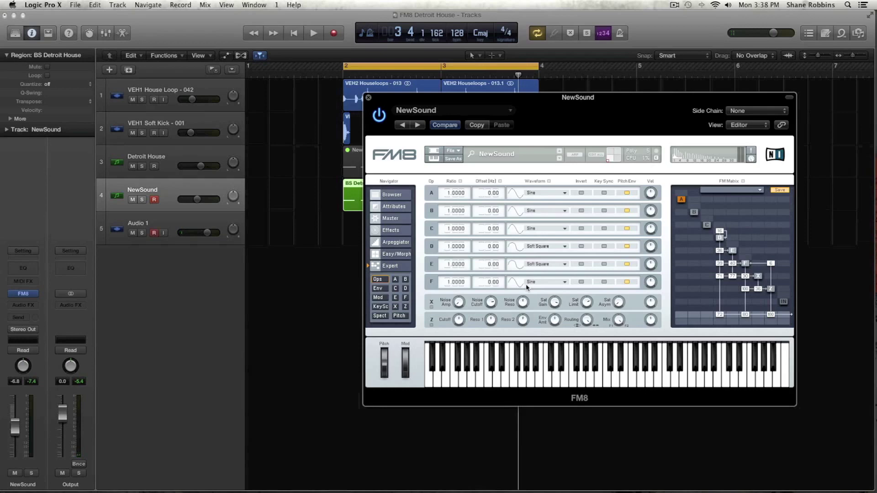
{"action": "left_click", "coordinate": [604, 247]}
{"action": "left_click", "coordinate": [604, 264]}
{"action": "key", "text": "space"}
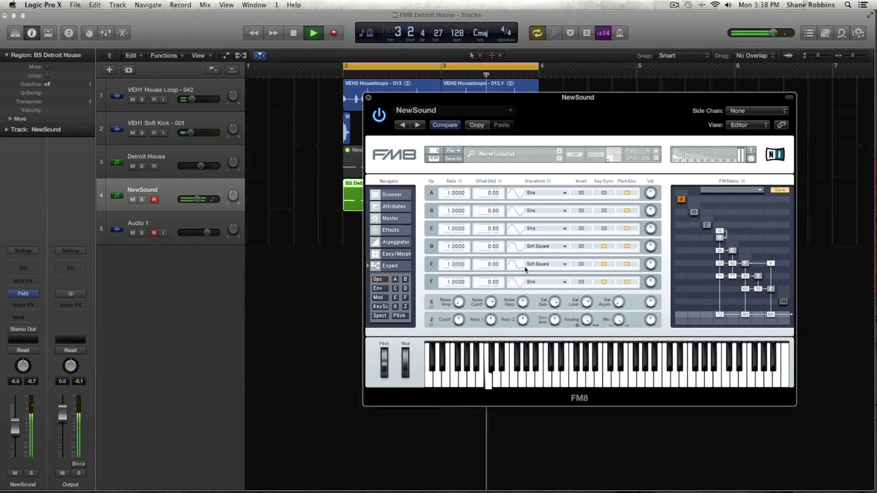
{"action": "key", "text": "space"}
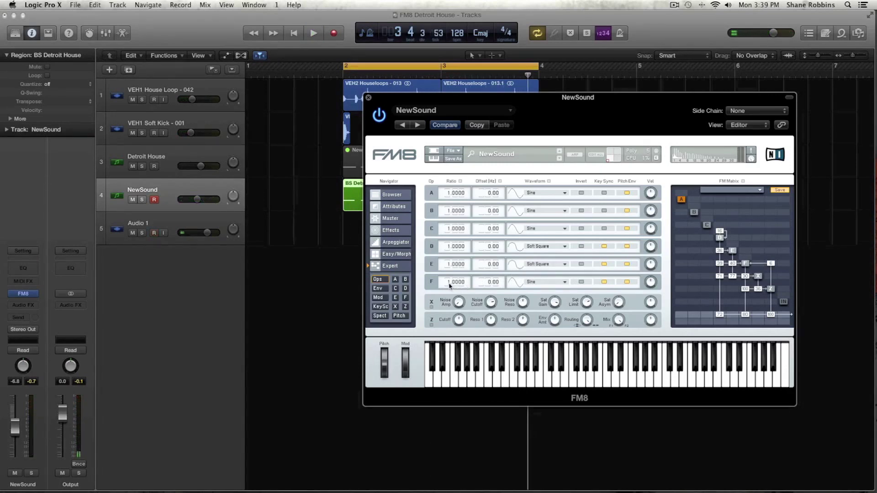
Raise operator F's ratio to 1.5000 and audition the result
{"action": "scroll", "coordinate": [450, 284], "scroll_direction": "up", "scroll_amount": 2}
{"action": "scroll", "coordinate": [450, 283], "scroll_direction": "up", "scroll_amount": 2}
{"action": "key", "text": "space"}
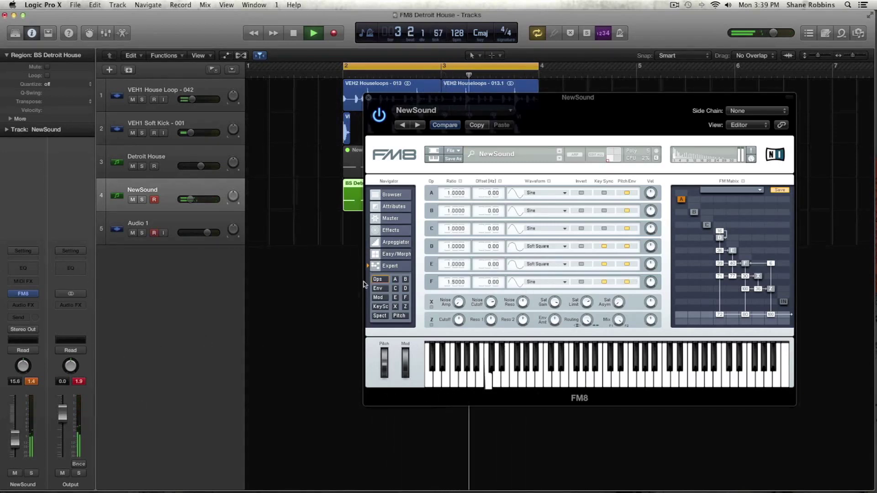
{"action": "key", "text": "space"}
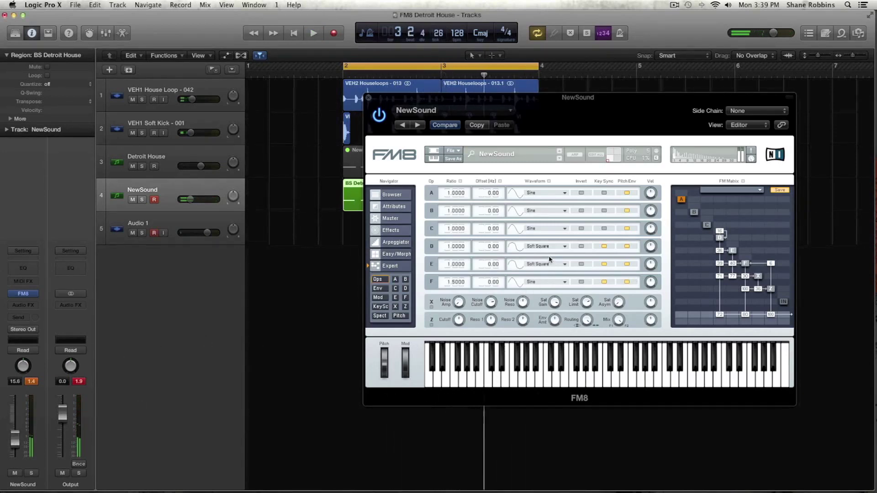
{"action": "left_click", "coordinate": [650, 250]}
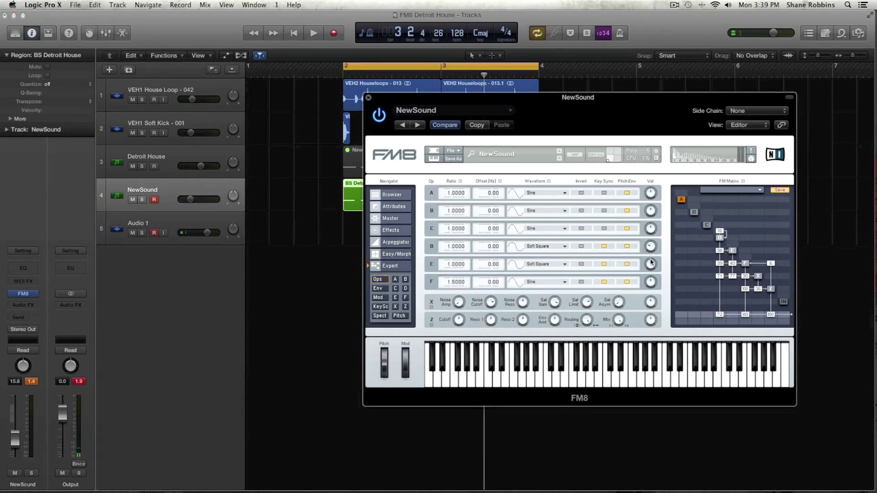
{"action": "key", "text": "space"}
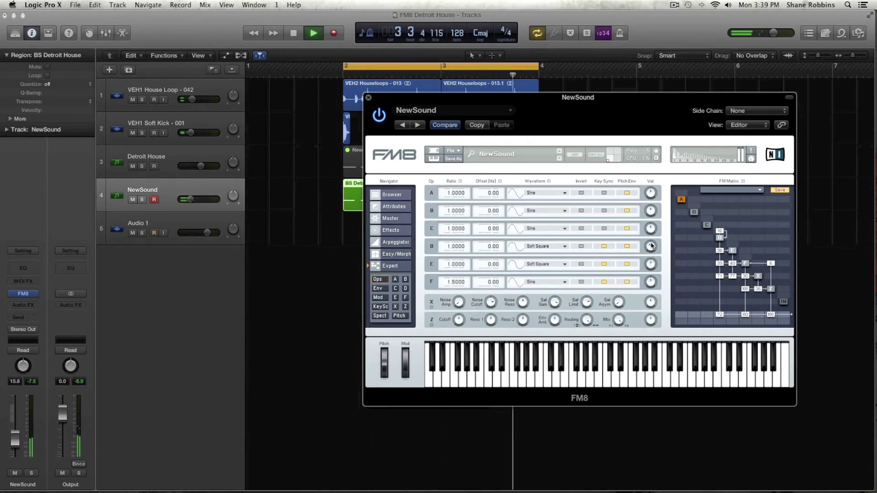
{"action": "key", "text": "space"}
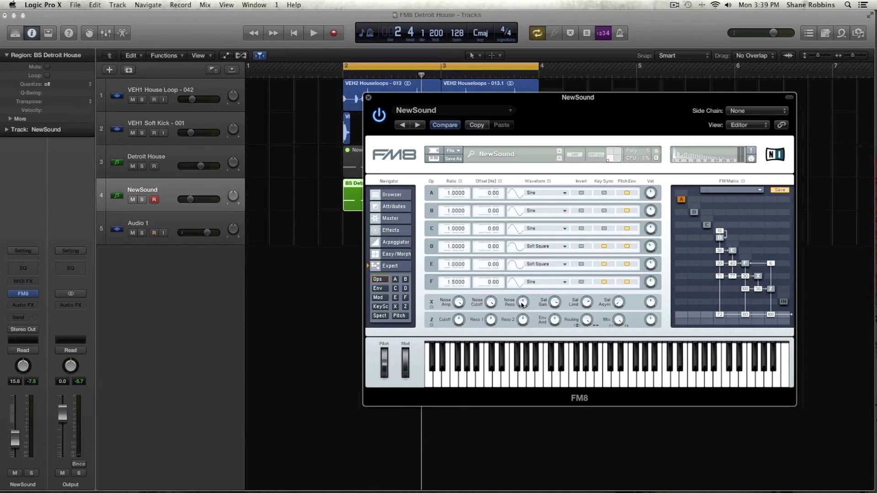
{"action": "key", "text": "space"}
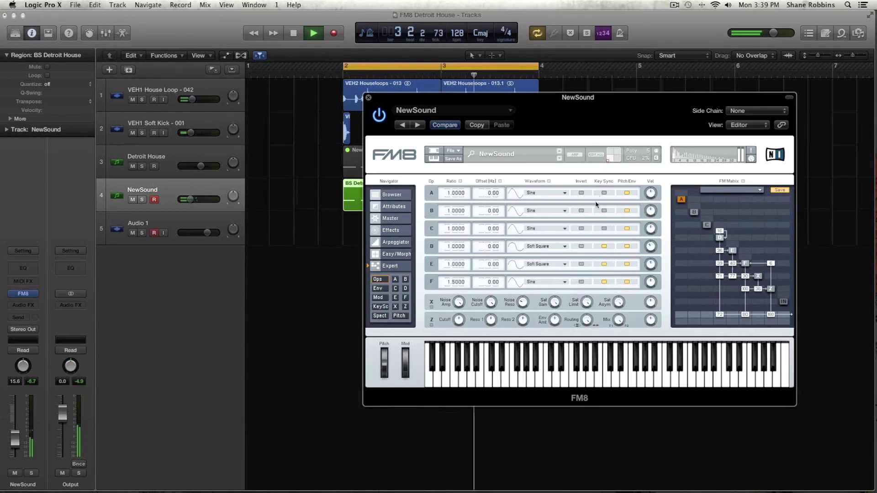
{"action": "key", "text": "space"}
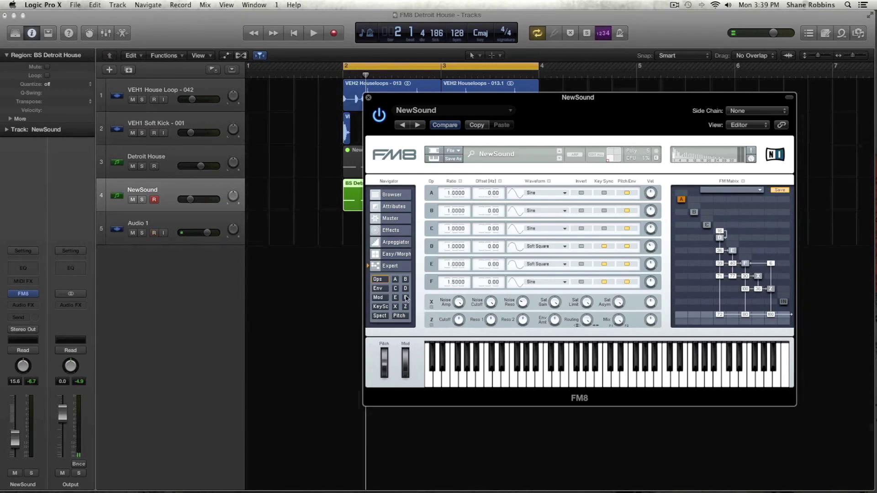
Load the Detroit House envelope preset onto operator D
{"action": "left_click", "coordinate": [379, 289]}
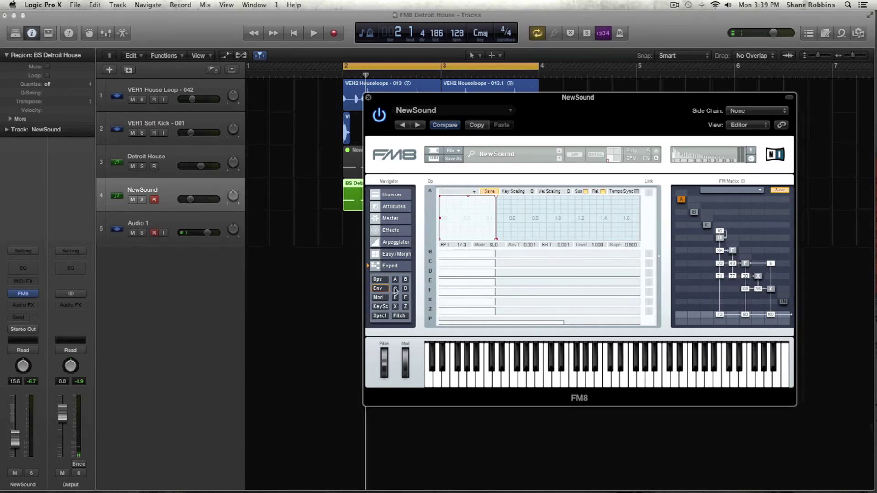
{"action": "left_click", "coordinate": [395, 289]}
{"action": "left_click", "coordinate": [405, 289]}
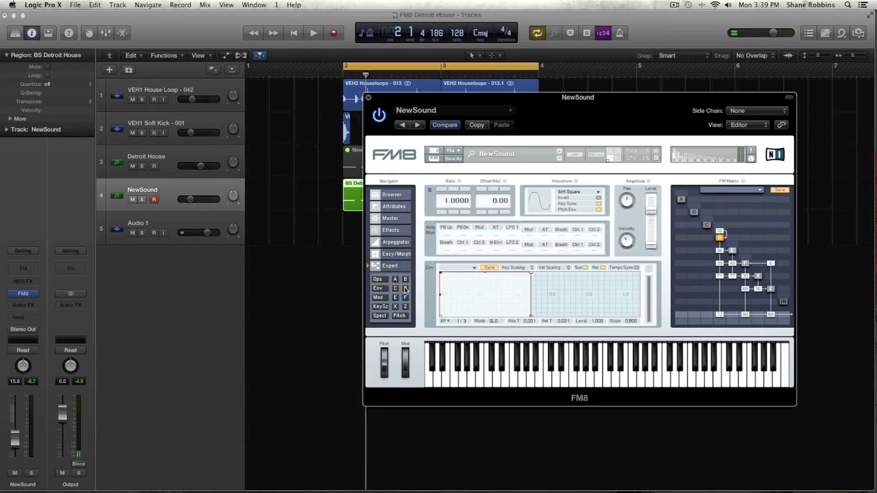
{"action": "left_click", "coordinate": [475, 271]}
{"action": "left_click", "coordinate": [480, 252]}
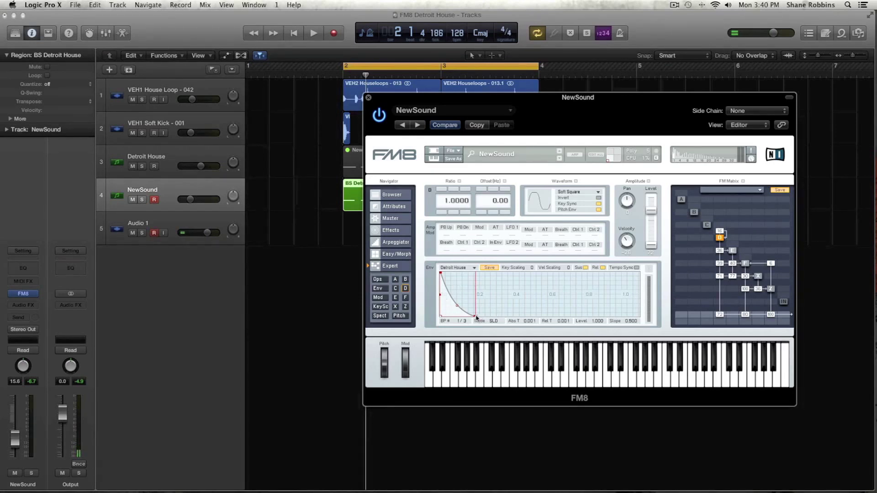
Experiment with operator D's second breakpoint height, auditioning each shape
{"action": "left_click_drag", "start_coordinate": [476, 318], "coordinate": [478, 325]}
{"action": "key", "text": "space"}
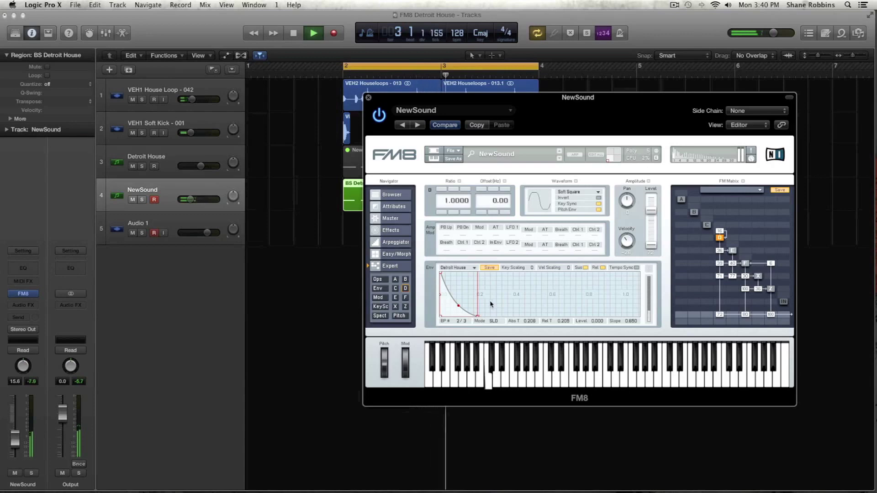
{"action": "key", "text": "space"}
{"action": "left_click_drag", "start_coordinate": [477, 316], "coordinate": [485, 270]}
{"action": "key", "text": "space"}
{"action": "key", "text": "space"}
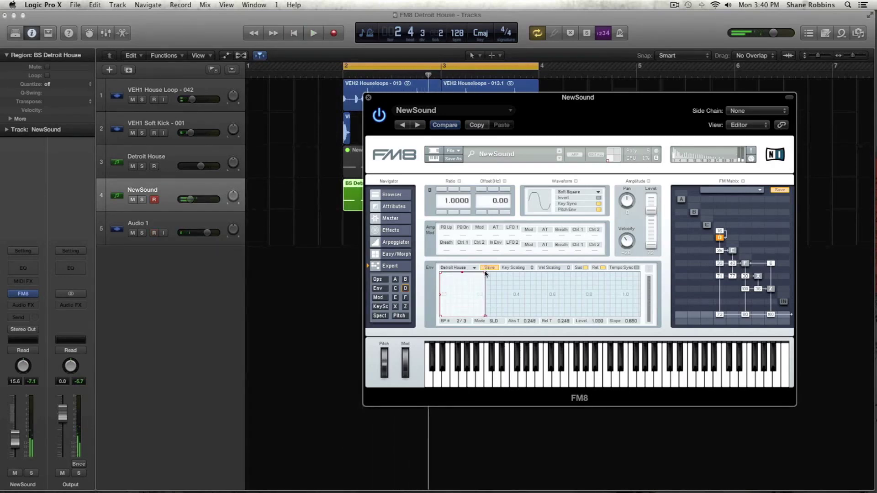
{"action": "key", "text": "space"}
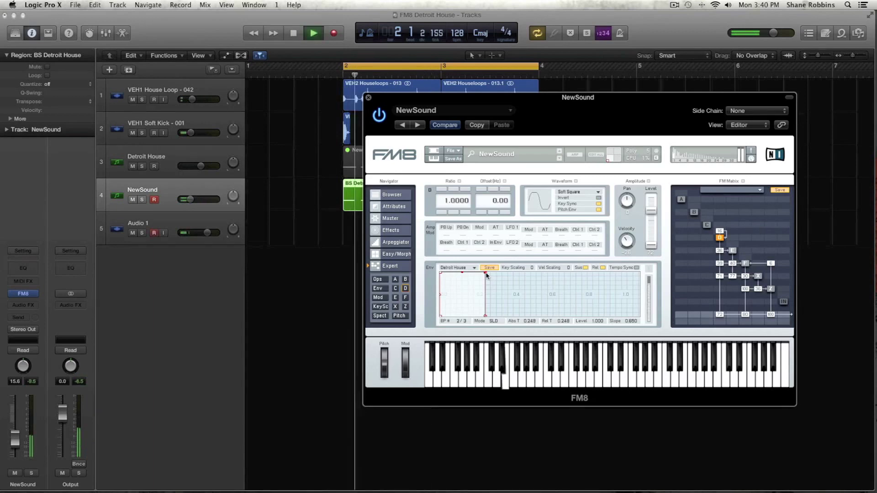
{"action": "key", "text": "space"}
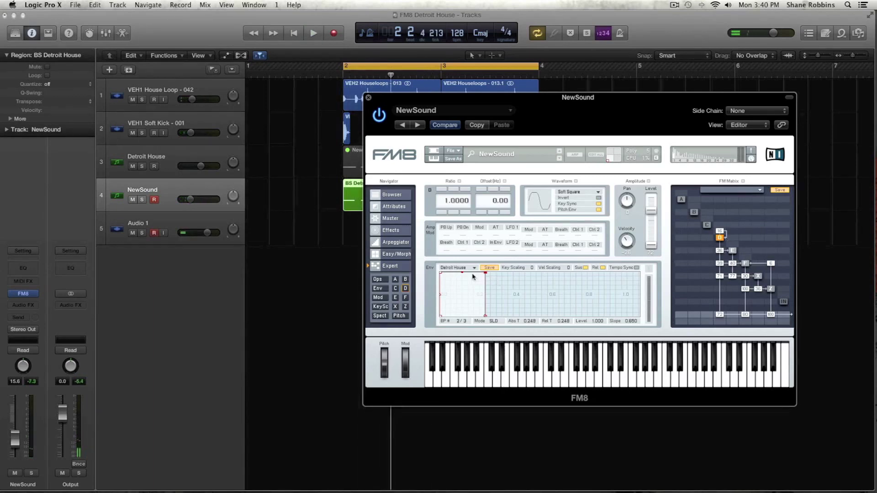
Pull breakpoint 2 down and left for a short decay ending near 0.228
{"action": "key", "text": "space"}
{"action": "key", "text": "space"}
{"action": "left_click_drag", "start_coordinate": [485, 272], "coordinate": [483, 321]}
{"action": "key", "text": "space"}
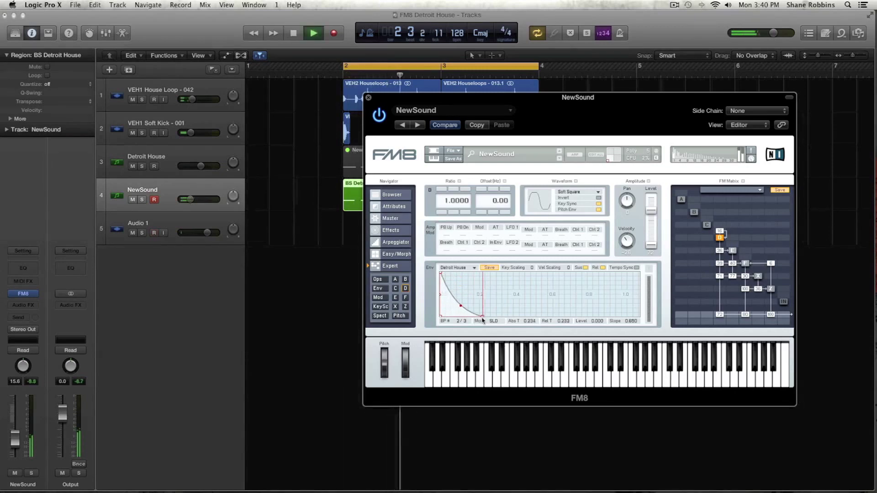
{"action": "key", "text": "space"}
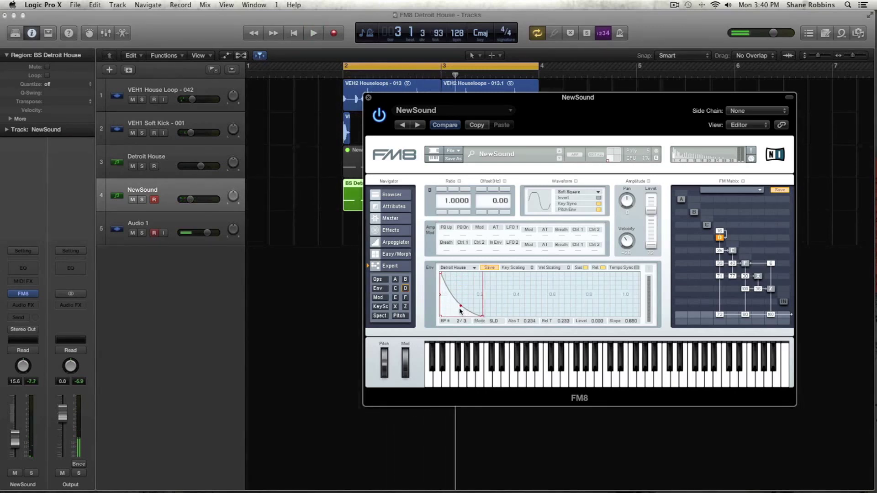
{"action": "left_click_drag", "start_coordinate": [481, 316], "coordinate": [482, 320]}
{"action": "left_click", "coordinate": [396, 298]}
Load Detroit House on operator E and stretch breakpoint 2 to level 0.010, time 0.437
{"action": "left_click", "coordinate": [474, 270]}
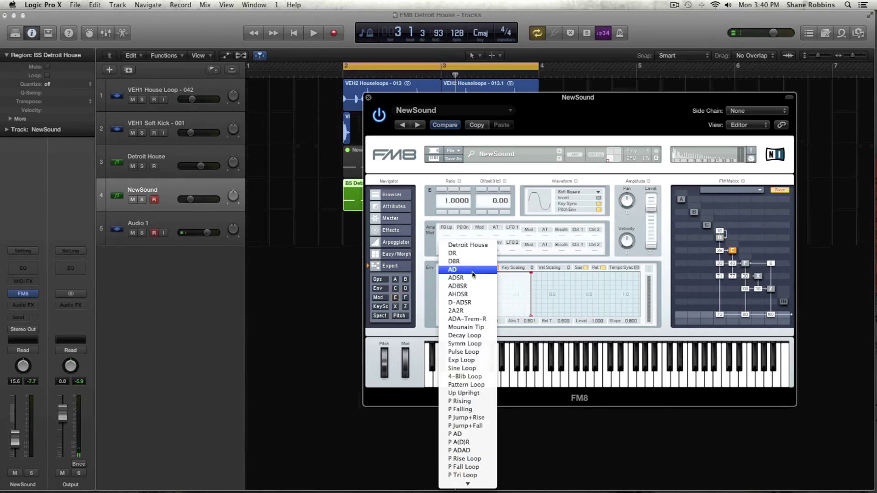
{"action": "left_click", "coordinate": [462, 239]}
{"action": "key", "text": "space"}
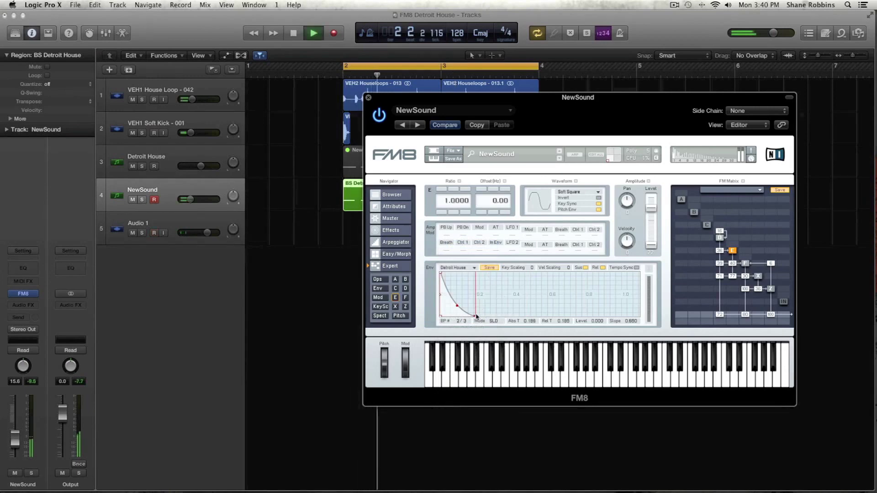
{"action": "left_click_drag", "start_coordinate": [475, 316], "coordinate": [520, 324]}
{"action": "mouse_move", "coordinate": [477, 306]}
{"action": "left_mouse_down"}
{"action": "mouse_move", "coordinate": [480, 314]}
{"action": "mouse_move", "coordinate": [481, 299]}
{"action": "mouse_move", "coordinate": [484, 309]}
{"action": "left_mouse_up"}
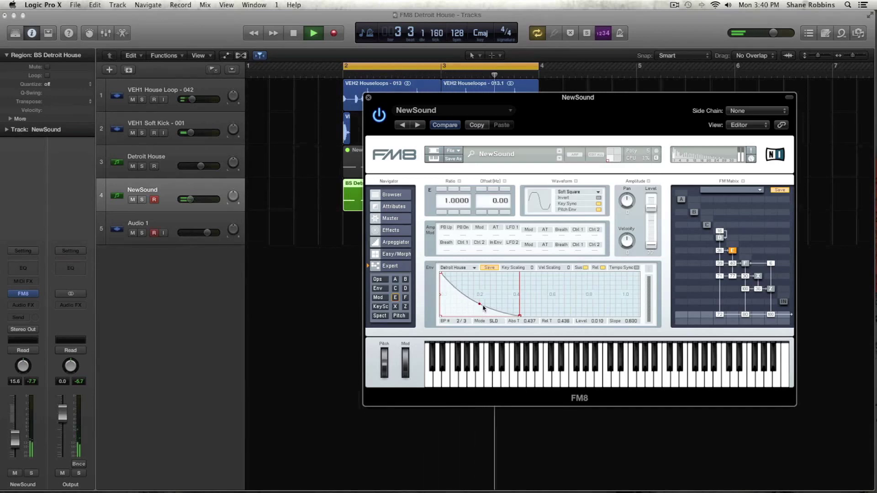
{"action": "key", "text": "space"}
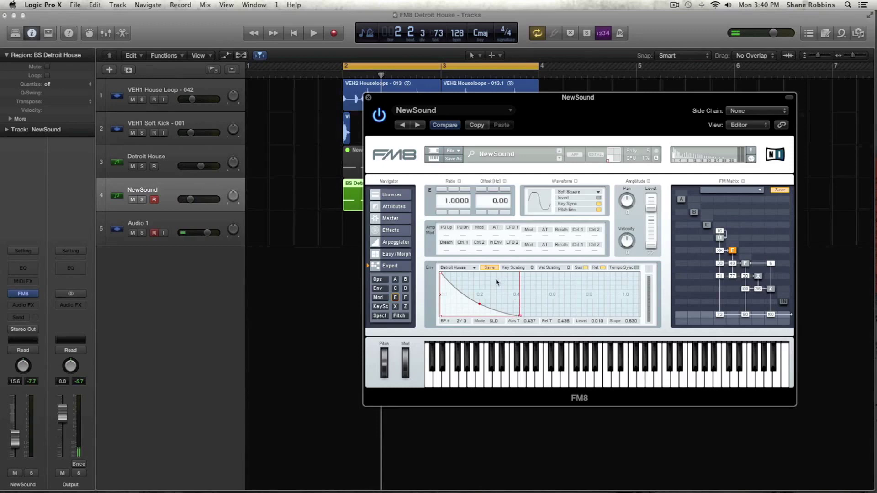
Compare operator D's and E's envelopes by switching between them
{"action": "left_click", "coordinate": [406, 289]}
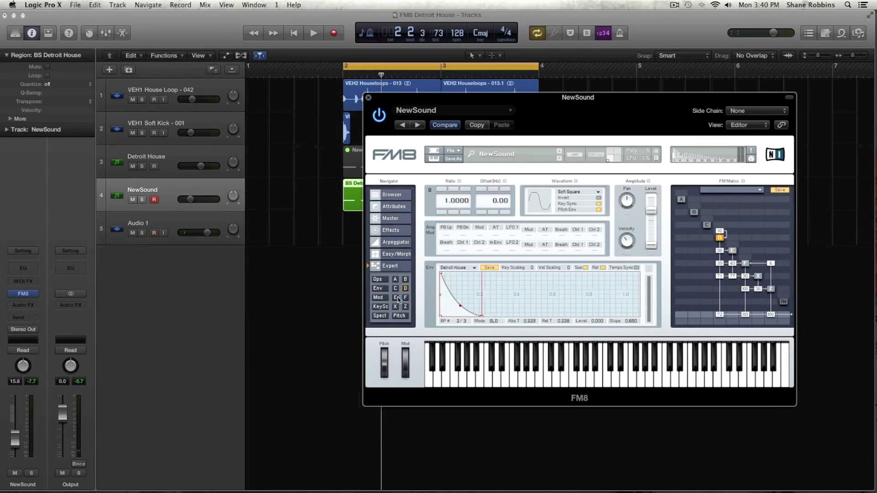
{"action": "left_click", "coordinate": [397, 298]}
{"action": "left_click", "coordinate": [406, 290]}
{"action": "left_click", "coordinate": [396, 297]}
Load the Detroit House envelope preset on operator F and lengthen its decay while auditioning
{"action": "left_click", "coordinate": [404, 299]}
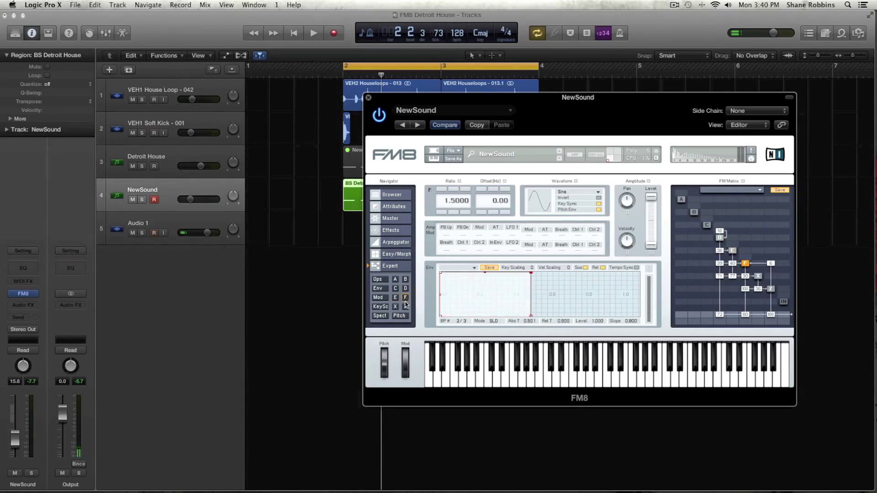
{"action": "left_click", "coordinate": [475, 269]}
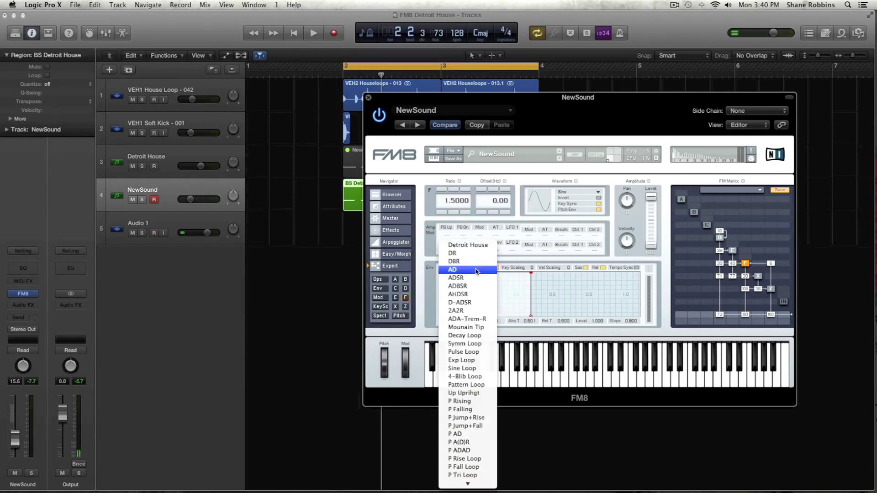
{"action": "left_click", "coordinate": [468, 246]}
{"action": "key", "text": "space"}
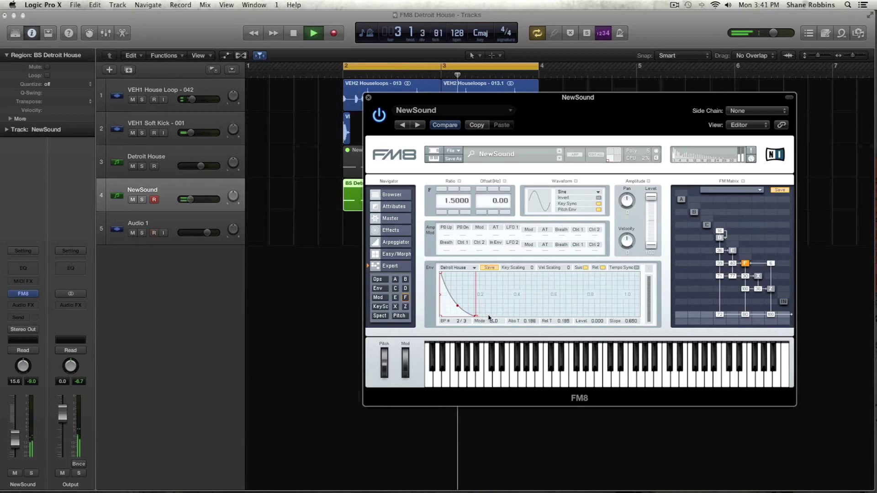
{"action": "left_click_drag", "start_coordinate": [477, 317], "coordinate": [515, 315]}
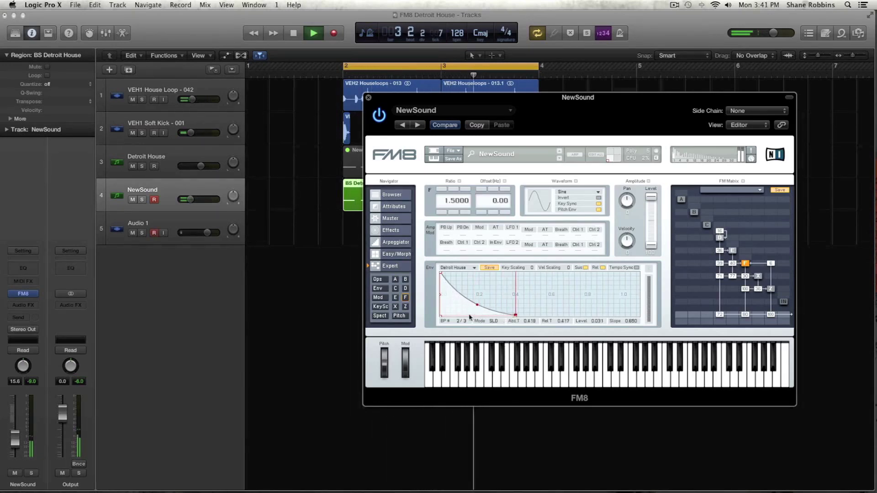
{"action": "key", "text": "space"}
Stretch operator F's decay further so the envelope ends near 0.637, then audition the result
{"action": "left_click", "coordinate": [396, 299]}
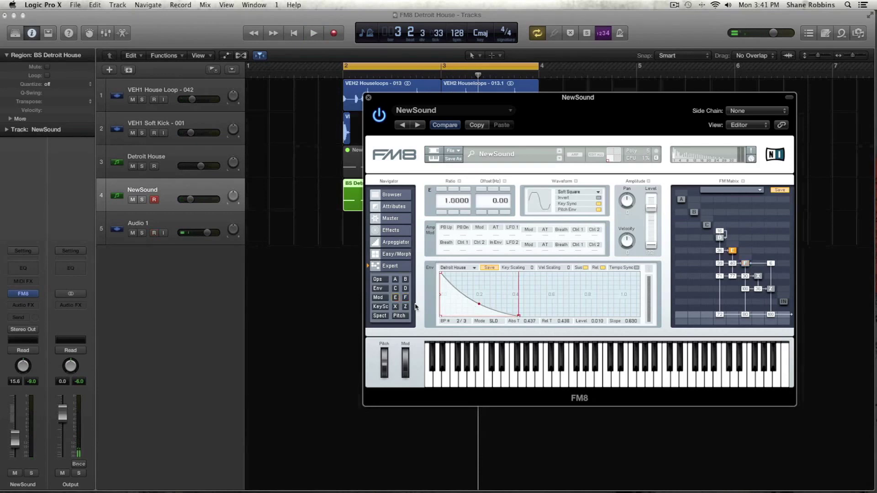
{"action": "left_click", "coordinate": [405, 298]}
{"action": "key", "text": "space"}
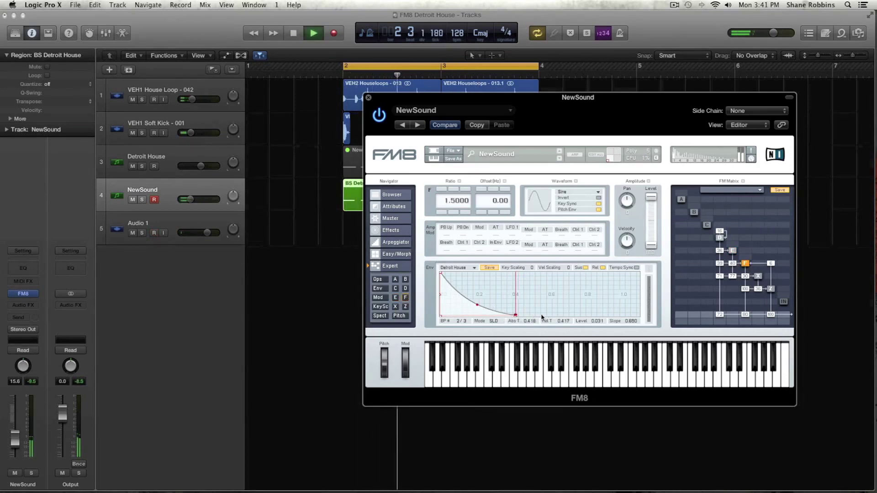
{"action": "left_click_drag", "start_coordinate": [515, 315], "coordinate": [554, 318]}
{"action": "key", "text": "space"}
{"action": "key", "text": "space"}
{"action": "key", "text": "space"}
{"action": "key", "text": "space"}
{"action": "key", "text": "space"}
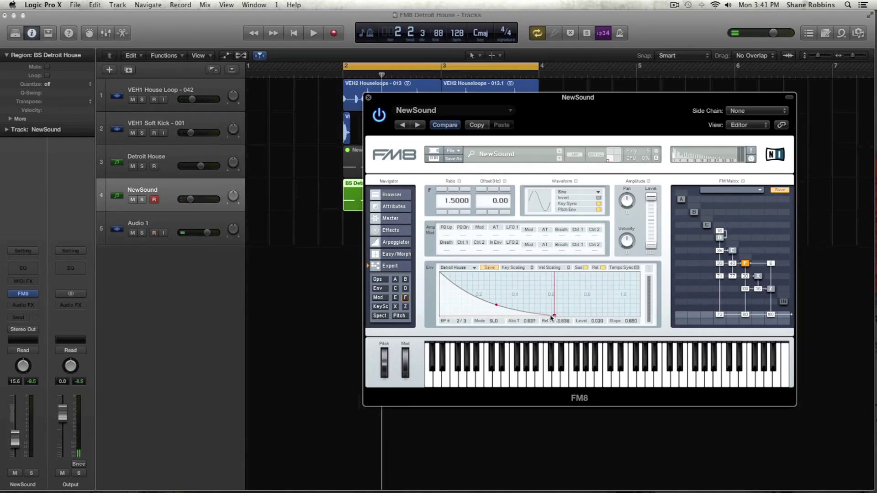
{"action": "key", "text": "space"}
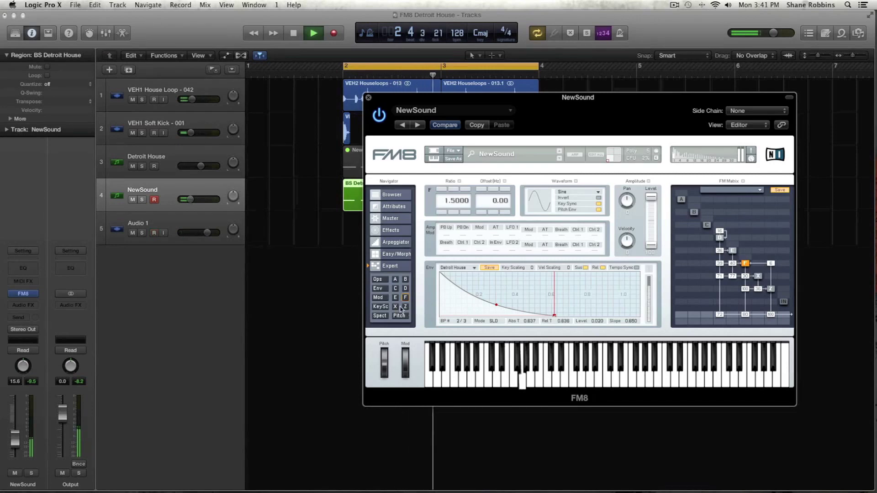
{"action": "key", "text": "space"}
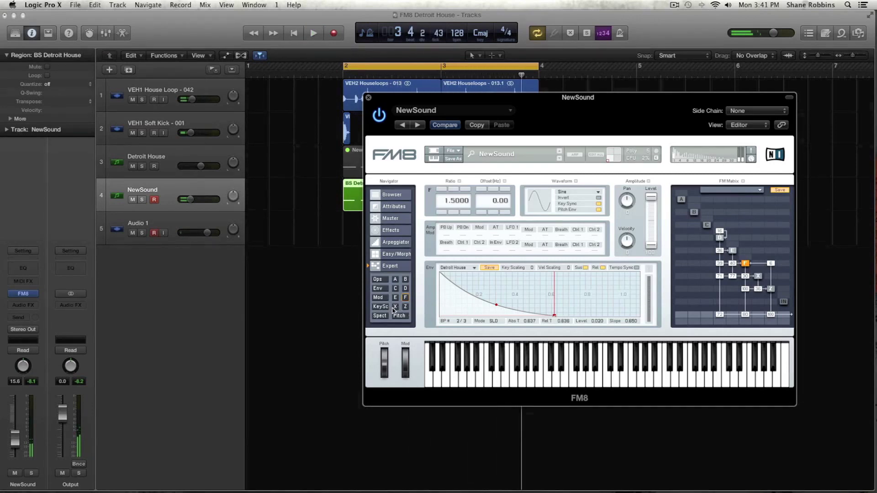
{"action": "left_click", "coordinate": [395, 307]}
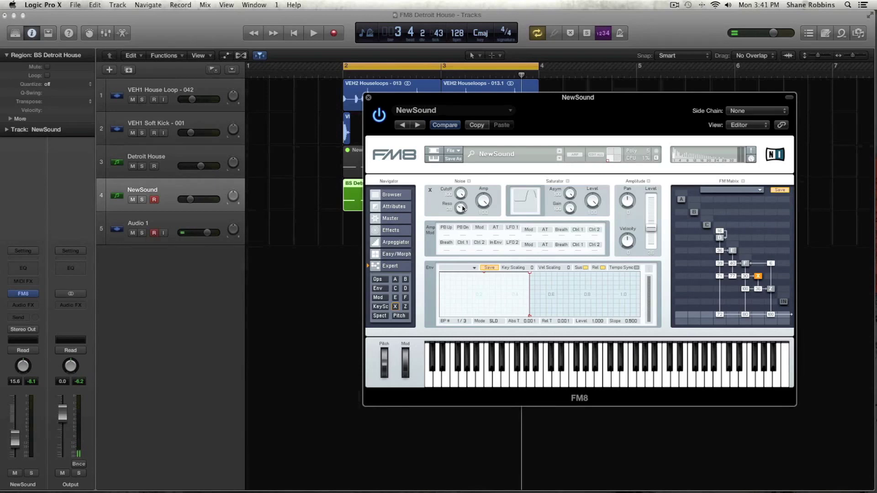
Pull operator X's second envelope breakpoint down to zero for a steep decay, auditioning the bass
{"action": "key", "text": "space"}
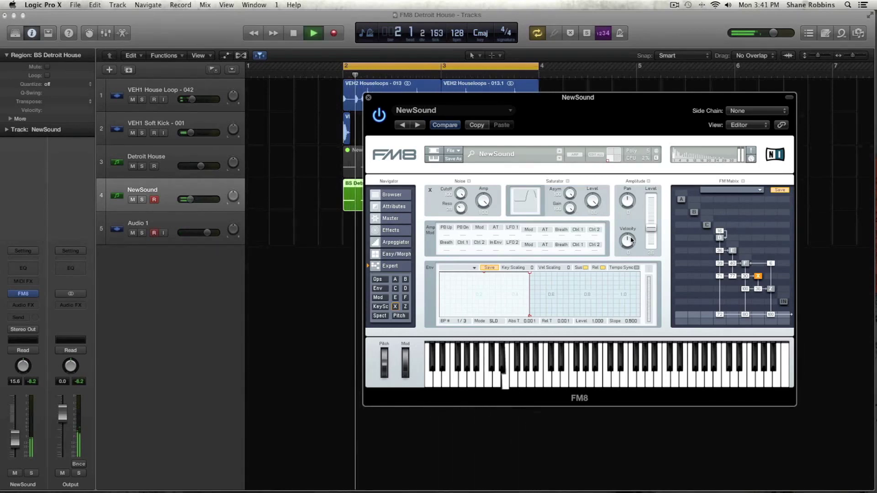
{"action": "key", "text": "space"}
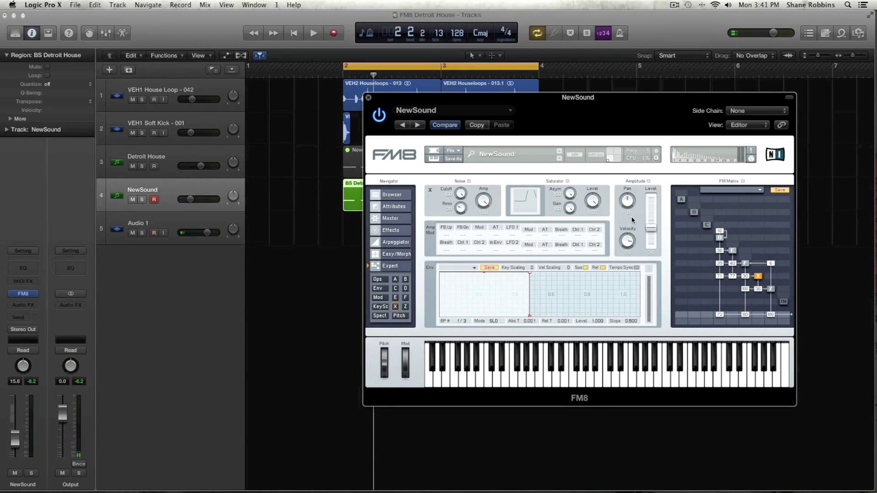
{"action": "key", "text": "space"}
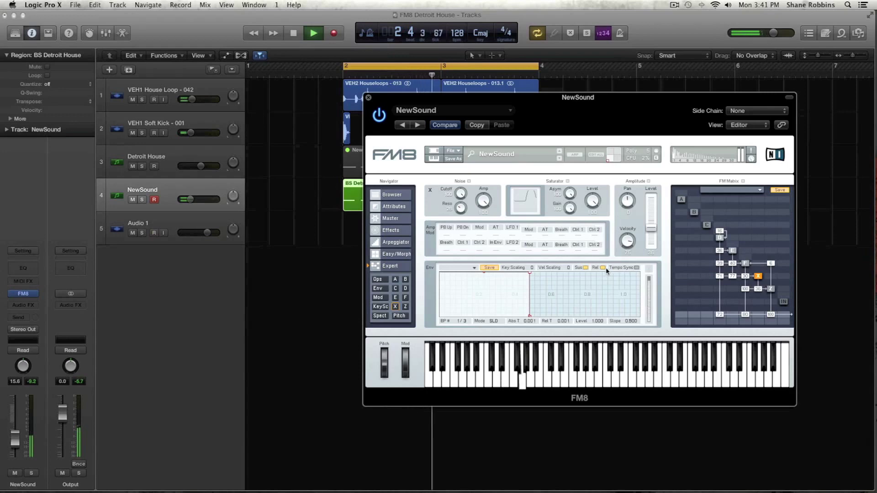
{"action": "key", "text": "space"}
{"action": "left_click", "coordinate": [528, 274]}
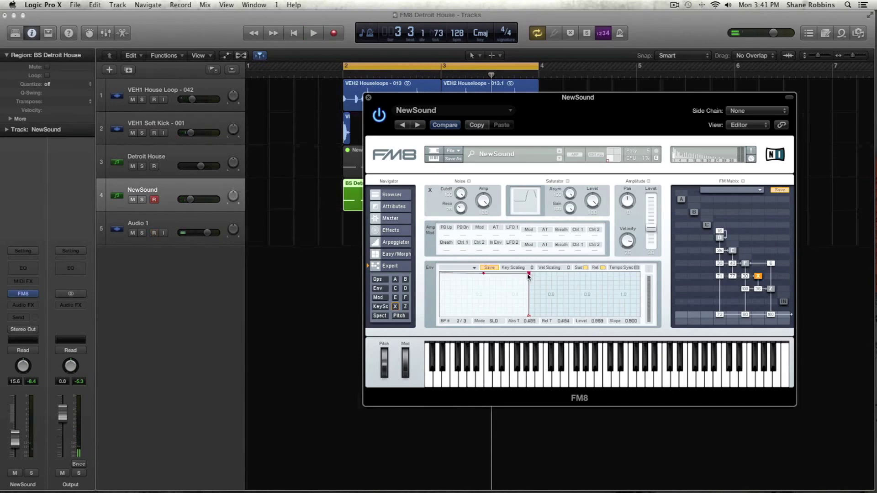
{"action": "left_click_drag", "start_coordinate": [529, 276], "coordinate": [472, 321]}
{"action": "key", "text": "space"}
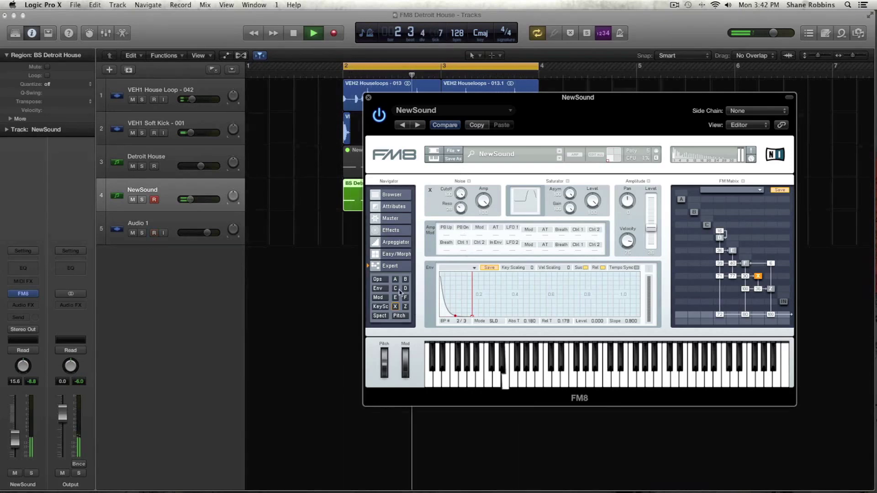
{"action": "key", "text": "space"}
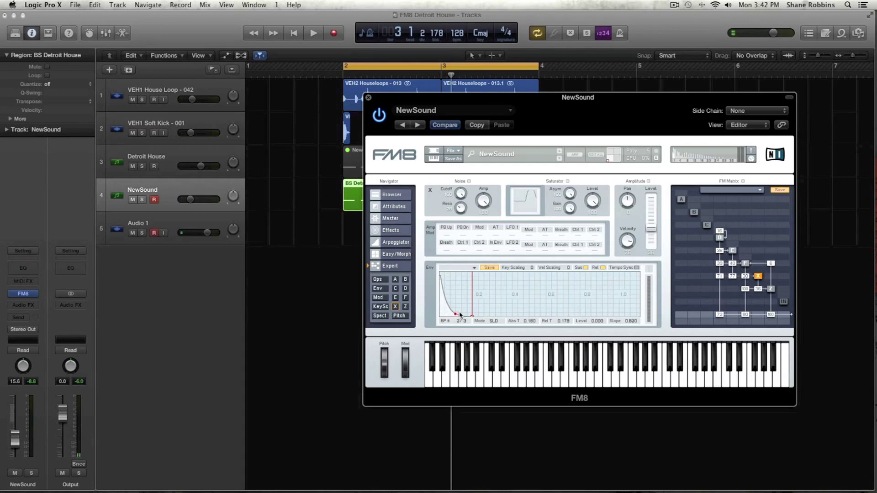
Fine-tune operator X's decay to Abs T about 0.218, then bring up operator Z's filter page
{"action": "key", "text": "space"}
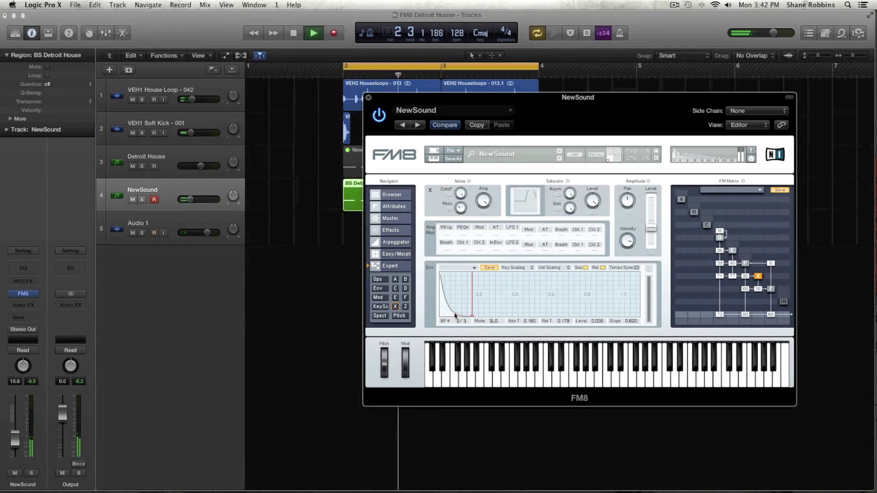
{"action": "mouse_move", "coordinate": [455, 316]}
{"action": "left_mouse_down"}
{"action": "mouse_move", "coordinate": [584, 301]}
{"action": "mouse_move", "coordinate": [548, 302]}
{"action": "mouse_move", "coordinate": [586, 294]}
{"action": "left_mouse_up"}
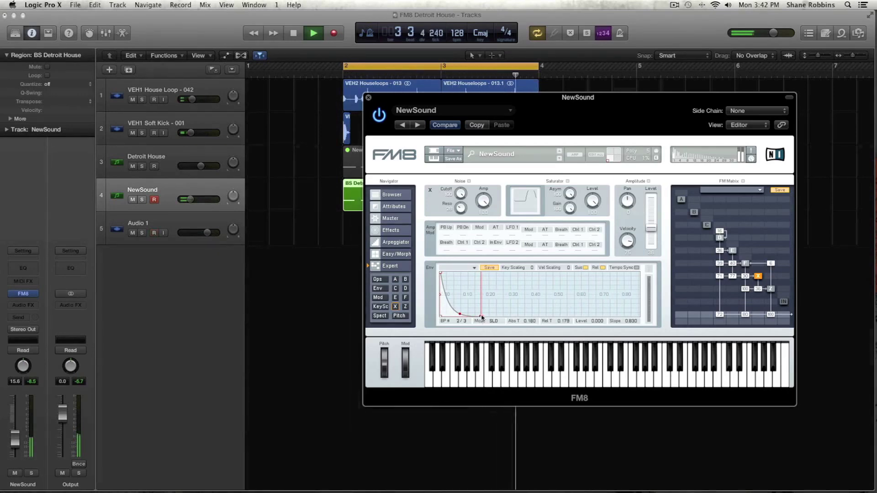
{"action": "left_click_drag", "start_coordinate": [482, 317], "coordinate": [490, 317]}
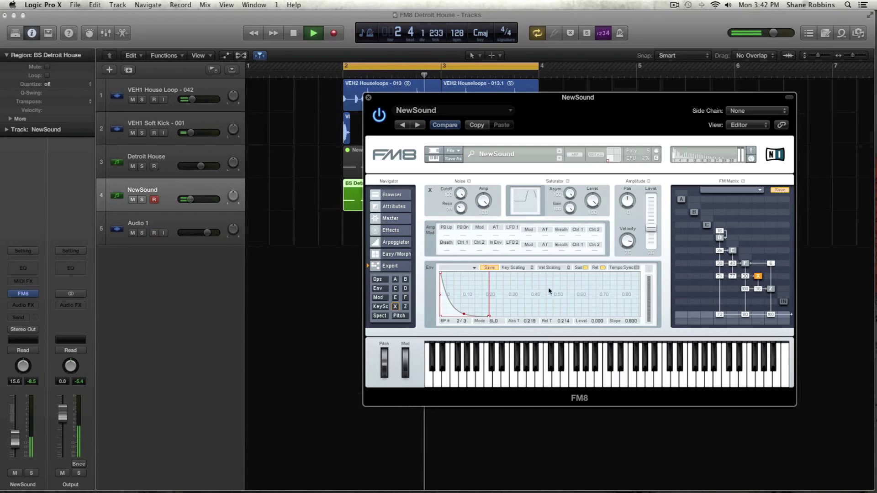
{"action": "left_click", "coordinate": [378, 280]}
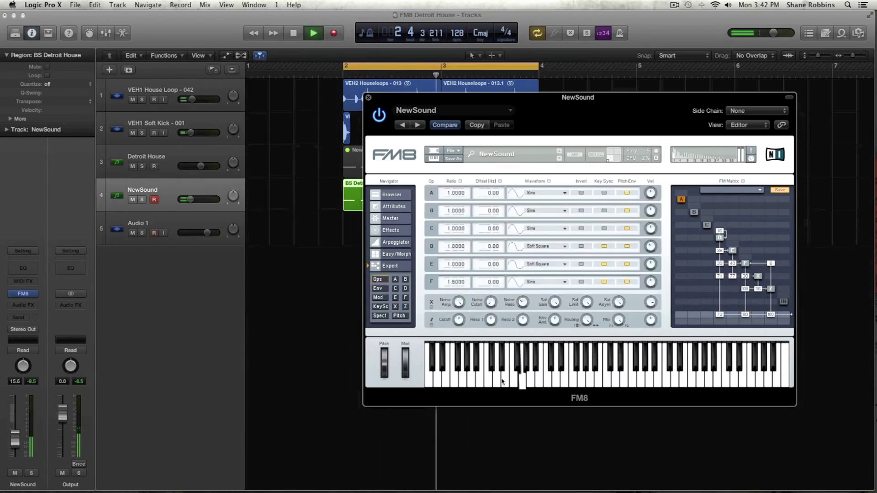
{"action": "key", "text": "space"}
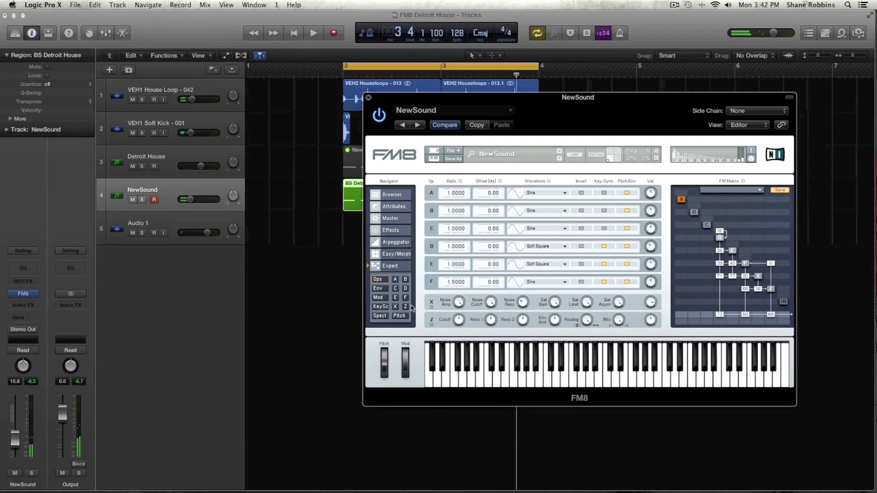
{"action": "left_click", "coordinate": [395, 307]}
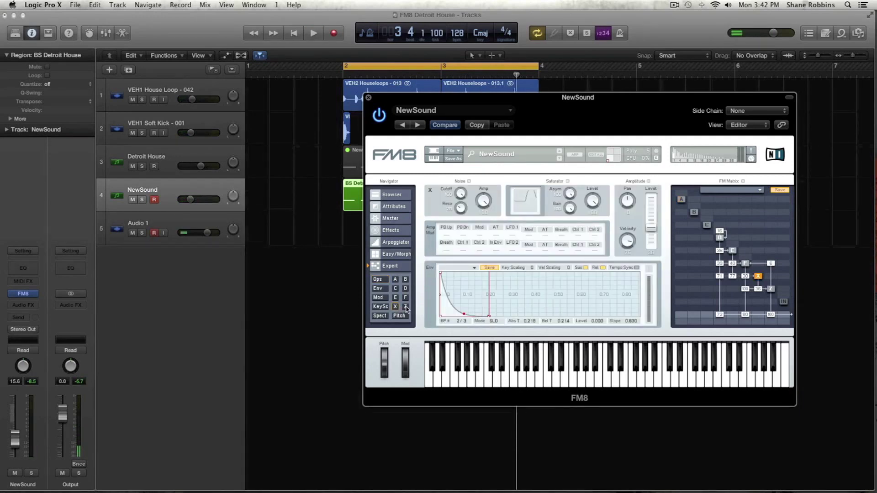
{"action": "left_click", "coordinate": [405, 307]}
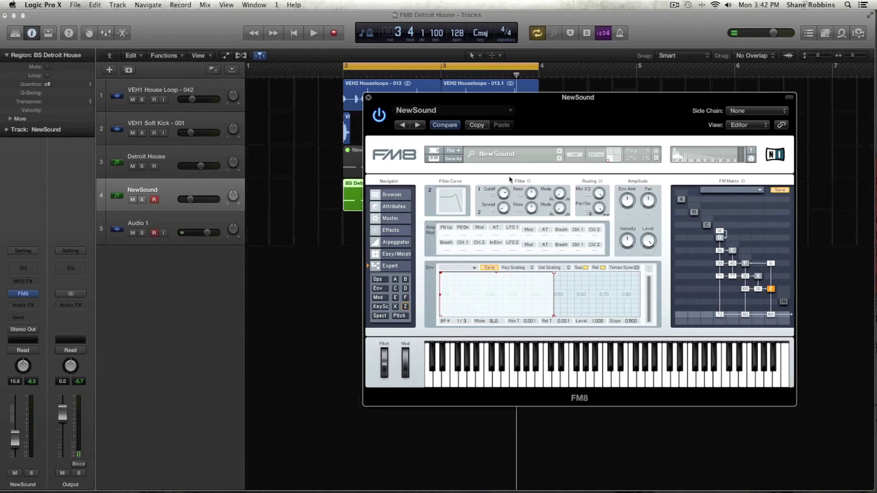
Turn the Z Filter Cutoff knob down while looping playback, then return to the operators overview
{"action": "key", "text": "space"}
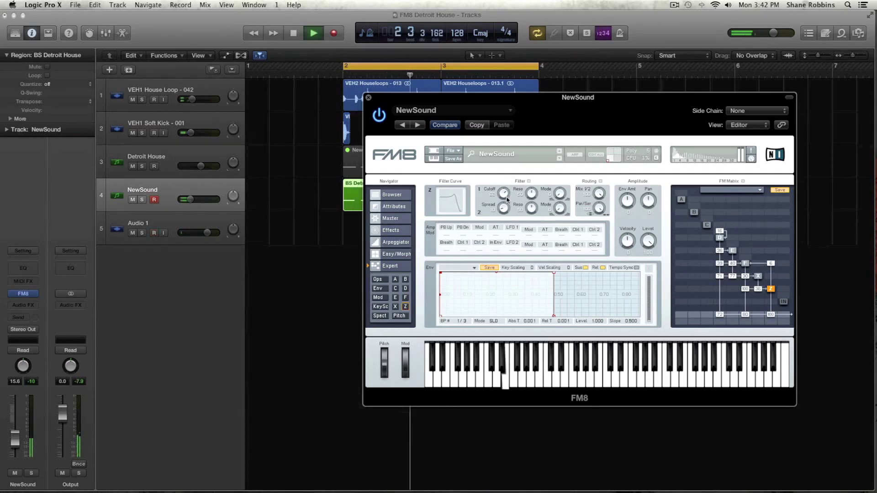
{"action": "left_click_drag", "start_coordinate": [504, 194], "coordinate": [507, 200]}
{"action": "key", "text": "space"}
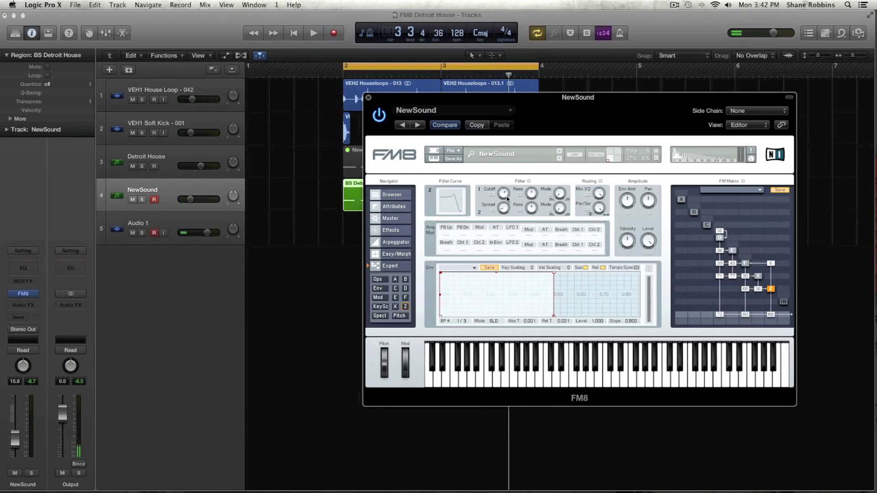
{"action": "key", "text": "space"}
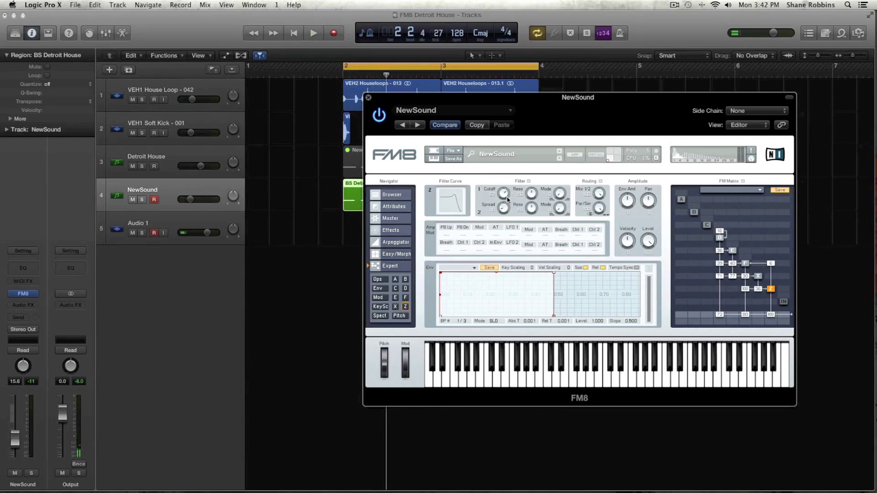
{"action": "key", "text": "space"}
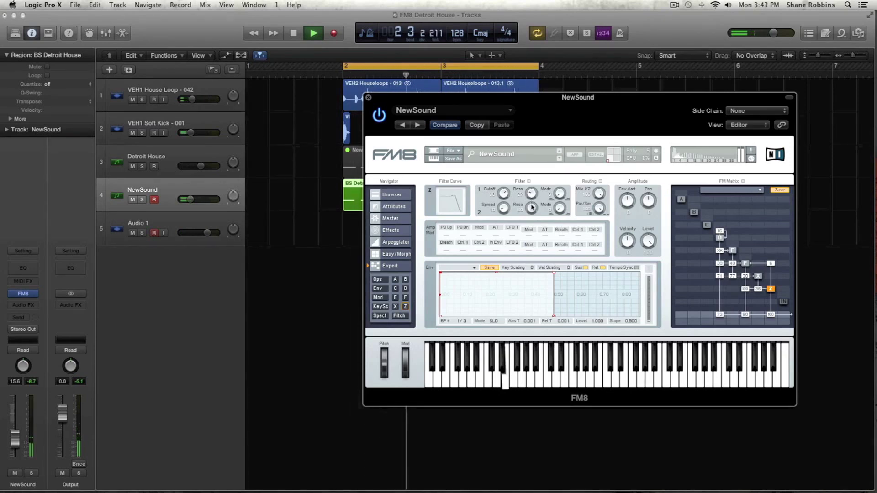
{"action": "key", "text": "space"}
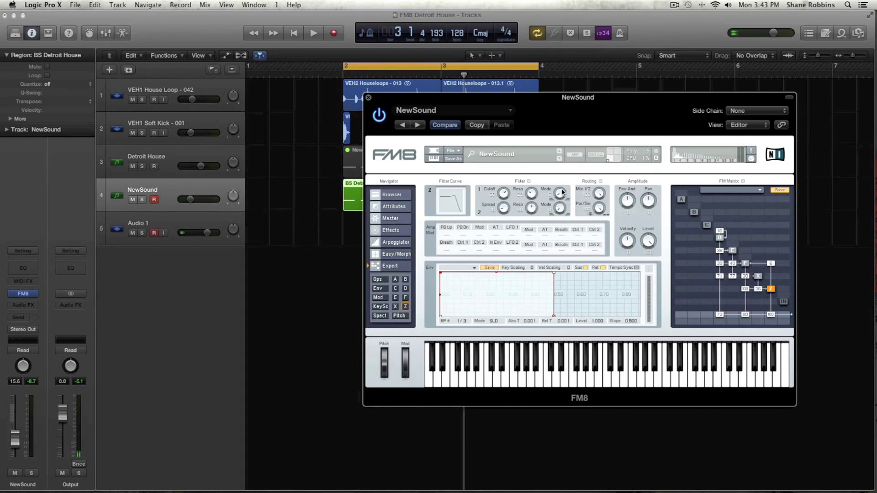
{"action": "key", "text": "space"}
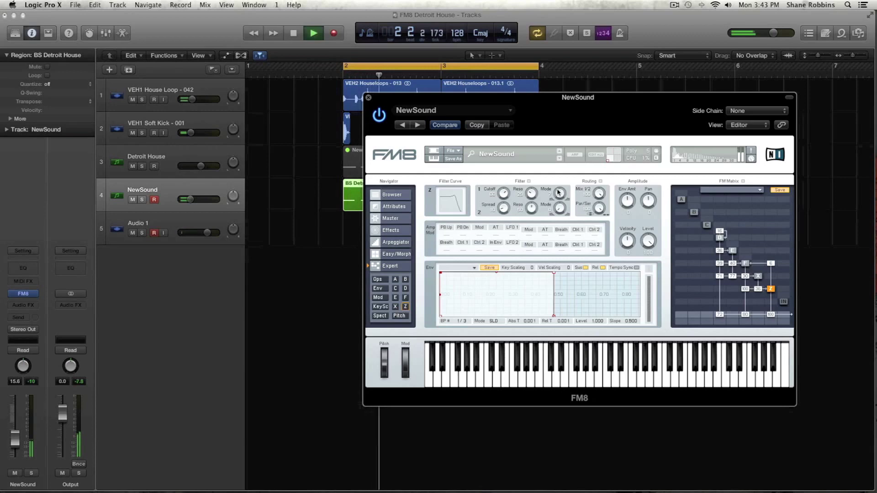
{"action": "key", "text": "space"}
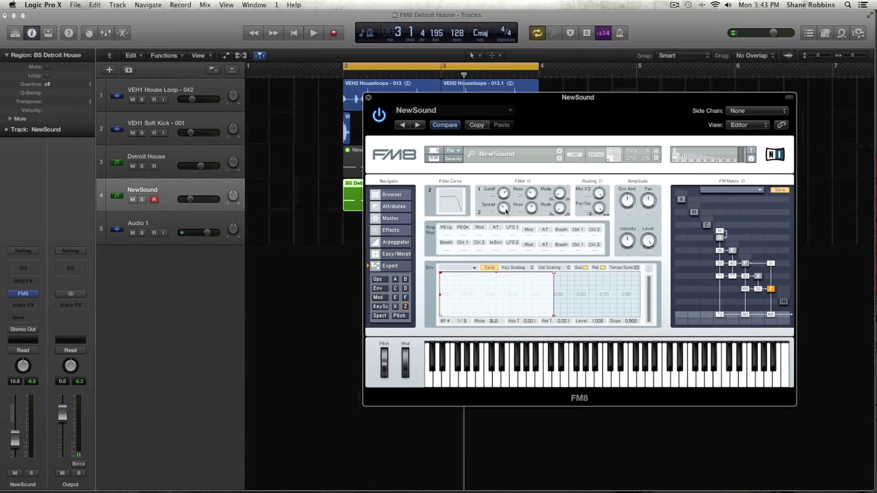
{"action": "key", "text": "space"}
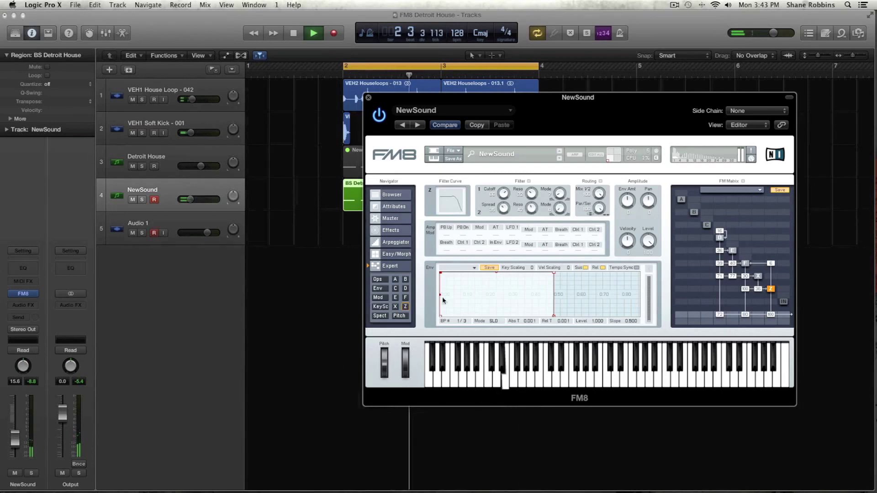
{"action": "left_click", "coordinate": [378, 279]}
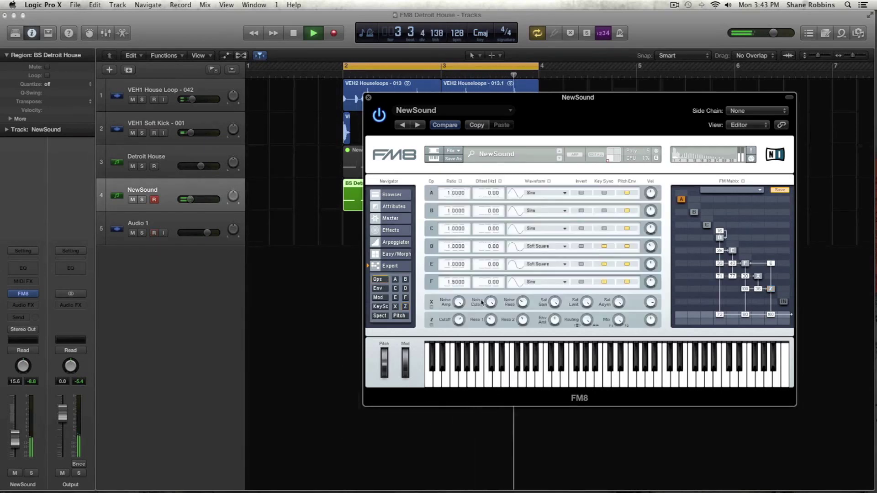
Stop and restart loop playback to audition the NewSound patch with the lowered Z cutoff
{"action": "key", "text": "space"}
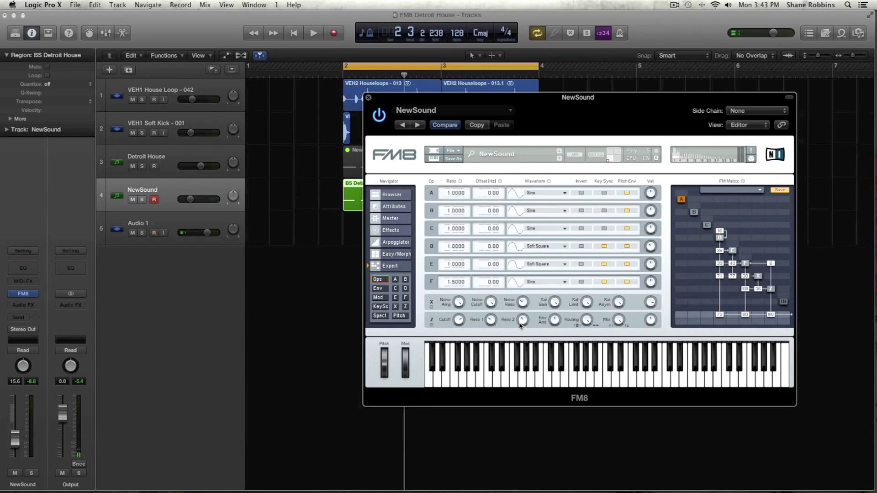
{"action": "key", "text": "space"}
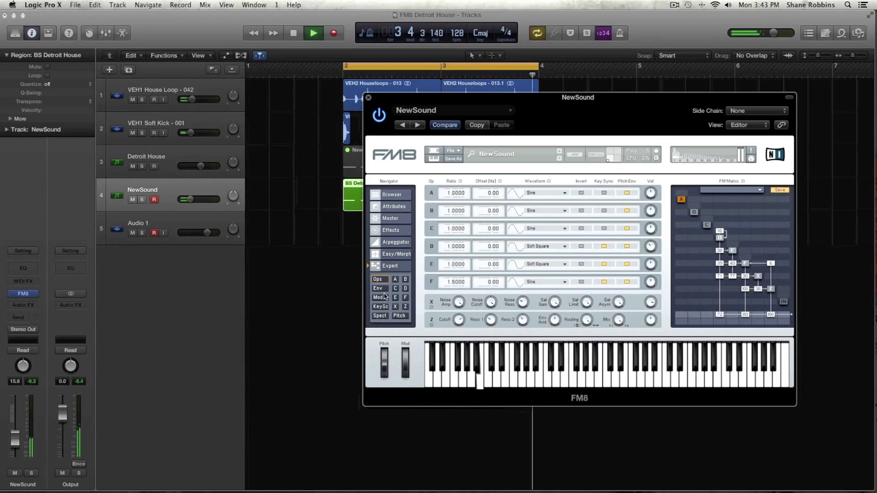
Apply the Detroit House envelope preset to operator Z and raise its second breakpoint to full level
{"action": "left_click", "coordinate": [404, 308]}
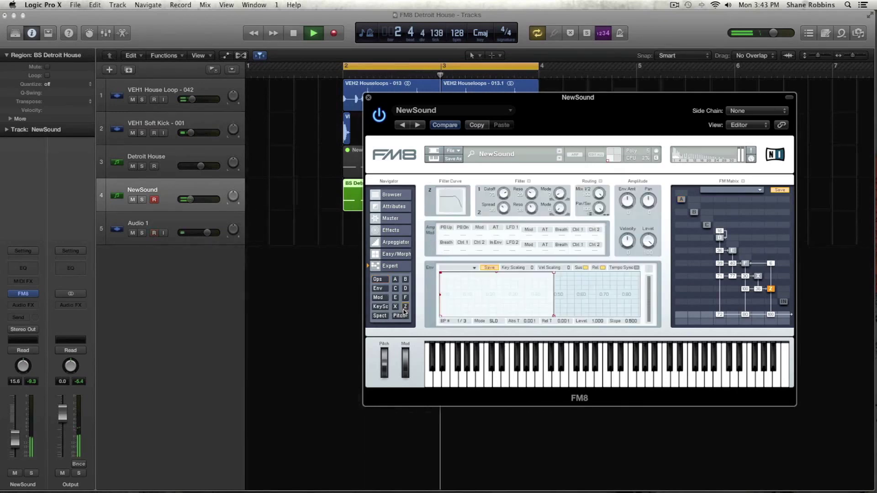
{"action": "key", "text": "space"}
{"action": "left_click_drag", "start_coordinate": [555, 274], "coordinate": [491, 332]}
{"action": "left_click", "coordinate": [471, 273]}
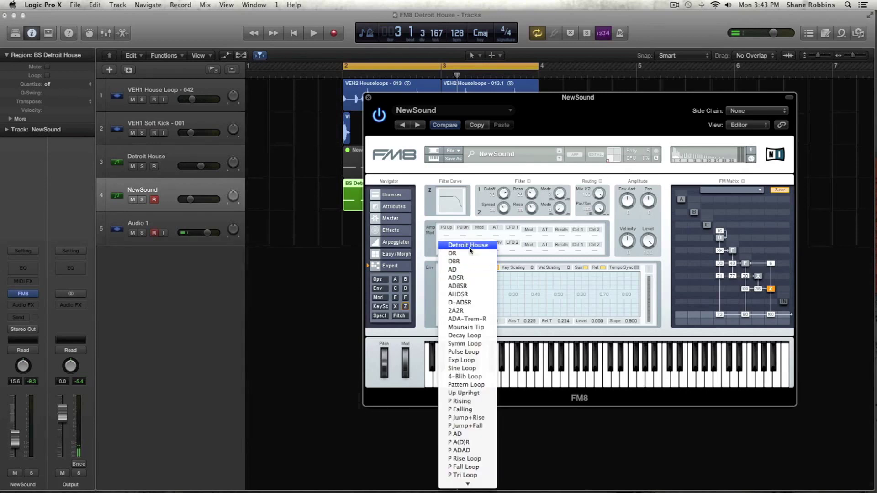
{"action": "left_click", "coordinate": [470, 250]}
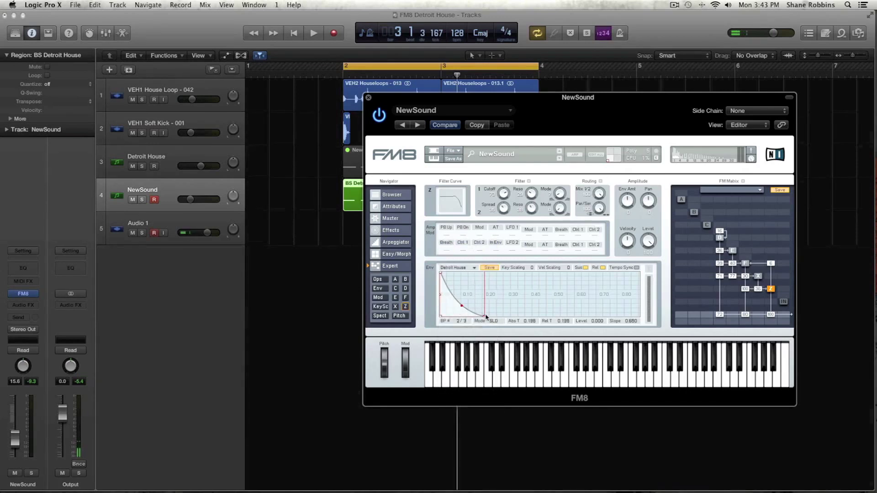
{"action": "mouse_move", "coordinate": [487, 317]}
{"action": "left_mouse_down"}
{"action": "mouse_move", "coordinate": [499, 269]}
{"action": "mouse_move", "coordinate": [530, 269]}
{"action": "mouse_move", "coordinate": [482, 320]}
{"action": "mouse_move", "coordinate": [491, 323]}
{"action": "left_mouse_up"}
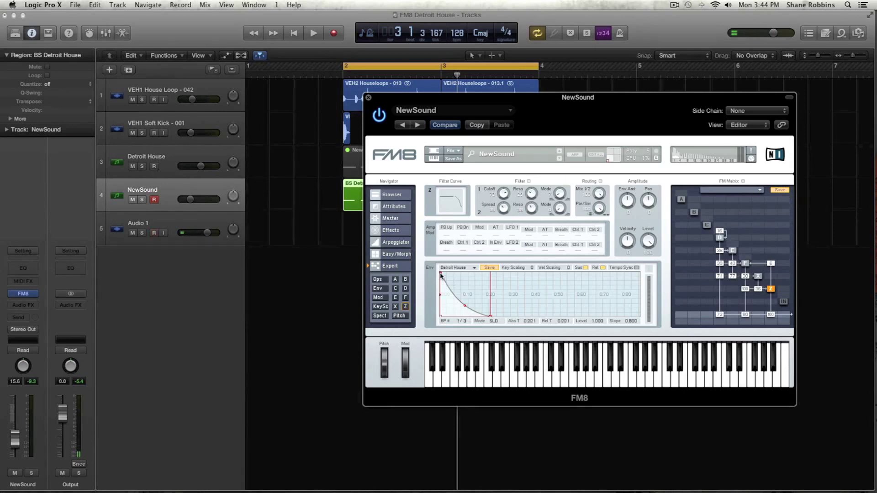
Nudge operator Z's first breakpoint and move the last one later so the decay ends at 0.402
{"action": "mouse_move", "coordinate": [442, 275]}
{"action": "left_mouse_down"}
{"action": "mouse_move", "coordinate": [495, 277]}
{"action": "mouse_move", "coordinate": [445, 273]}
{"action": "left_mouse_up"}
{"action": "key", "text": "space"}
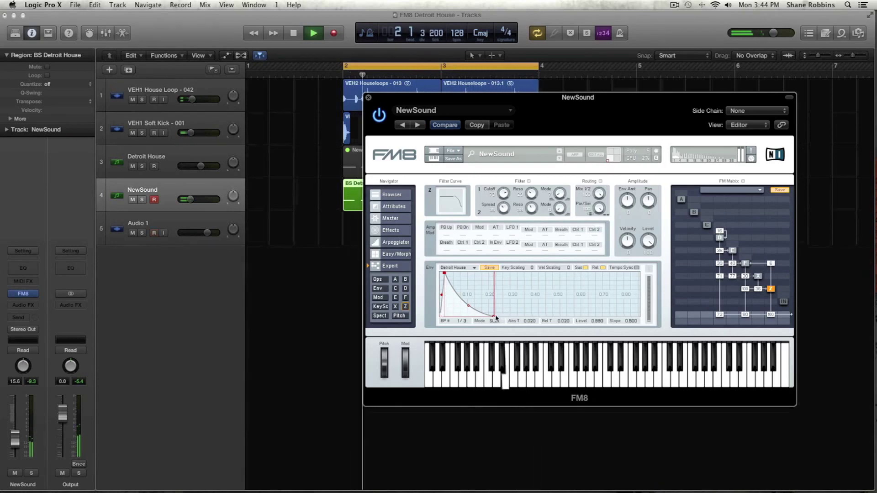
{"action": "left_click_drag", "start_coordinate": [496, 318], "coordinate": [531, 316]}
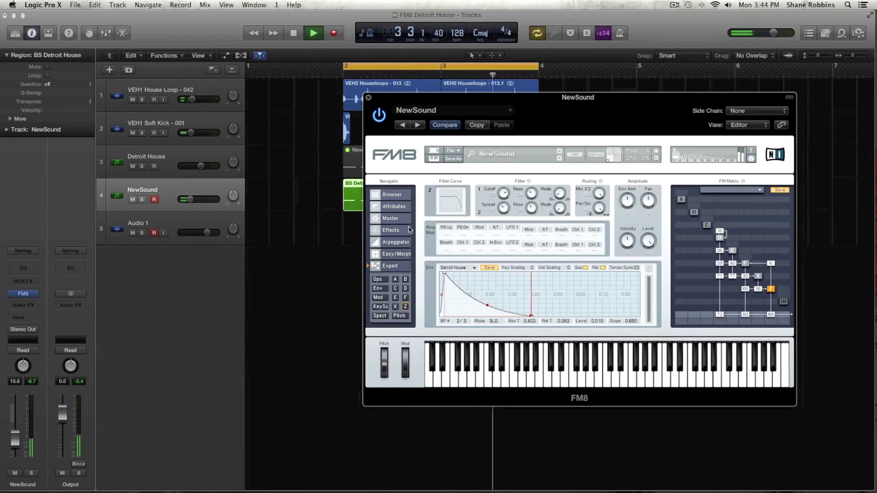
{"action": "key", "text": "space"}
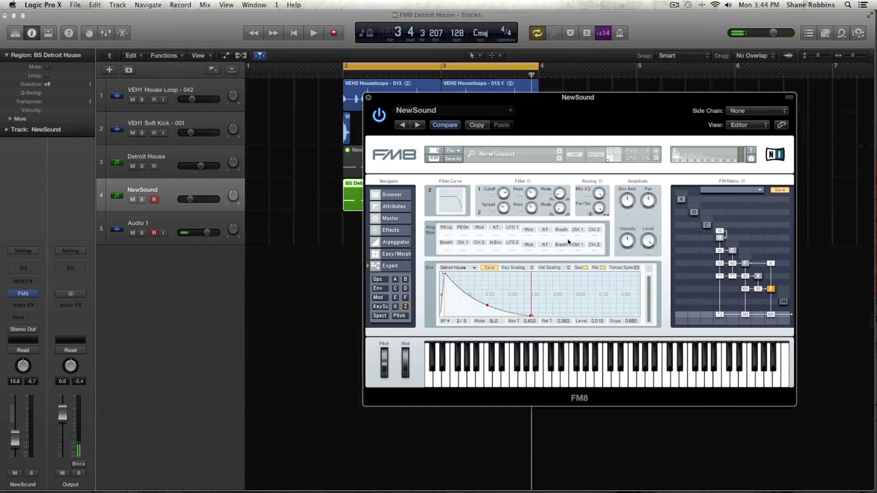
{"action": "left_click", "coordinate": [392, 231]}
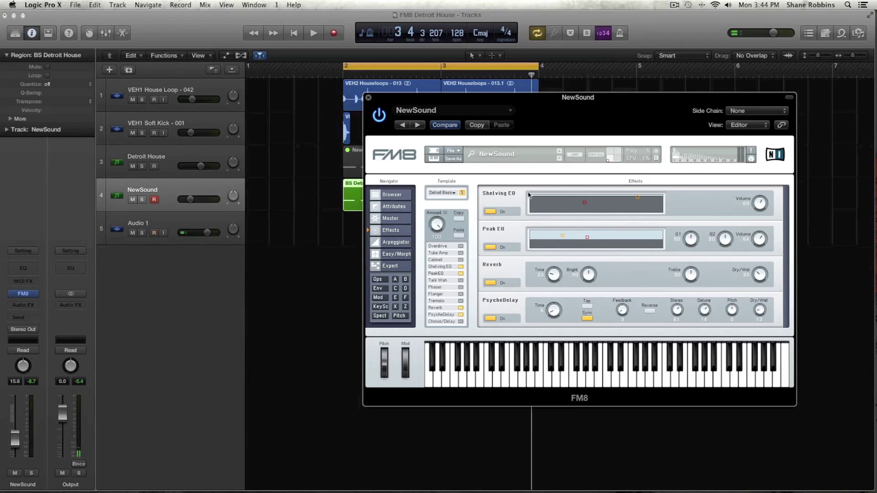
Lift the Shelving EQ's high shelf and reshape the Peak EQ curve while auditioning
{"action": "key", "text": "space"}
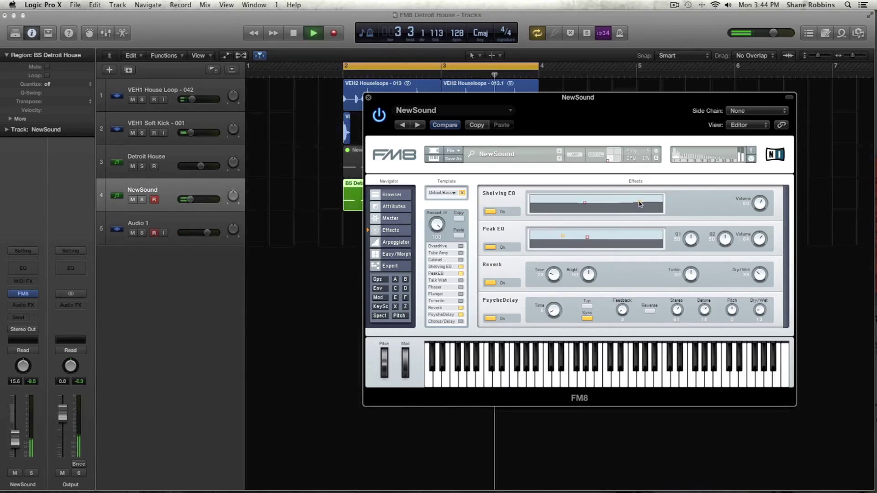
{"action": "left_click_drag", "start_coordinate": [638, 206], "coordinate": [639, 202]}
{"action": "key", "text": "space"}
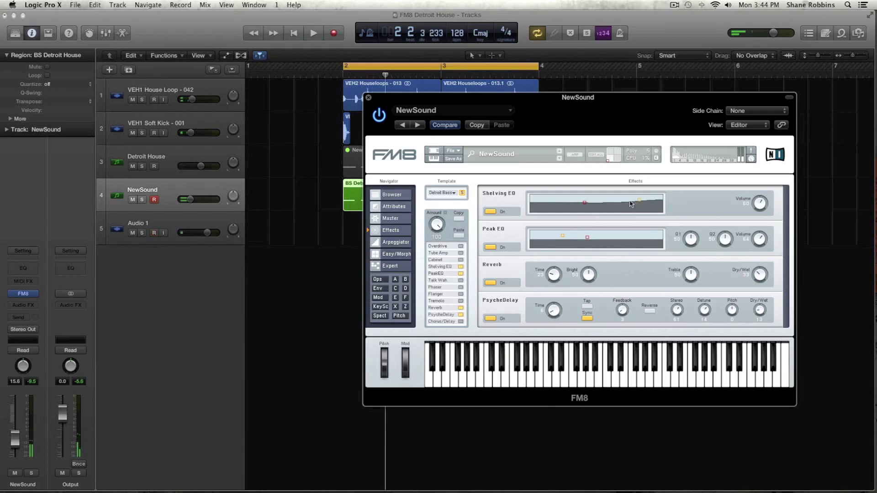
{"action": "left_click_drag", "start_coordinate": [638, 204], "coordinate": [639, 205]}
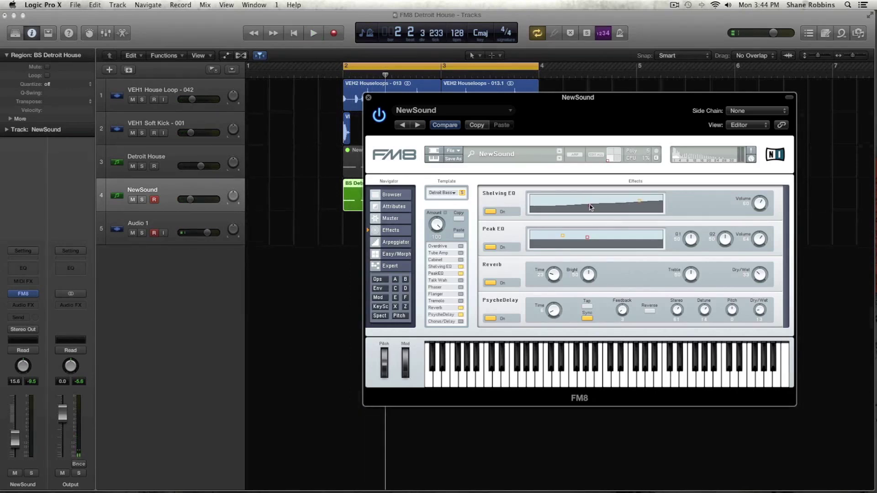
{"action": "key", "text": "space"}
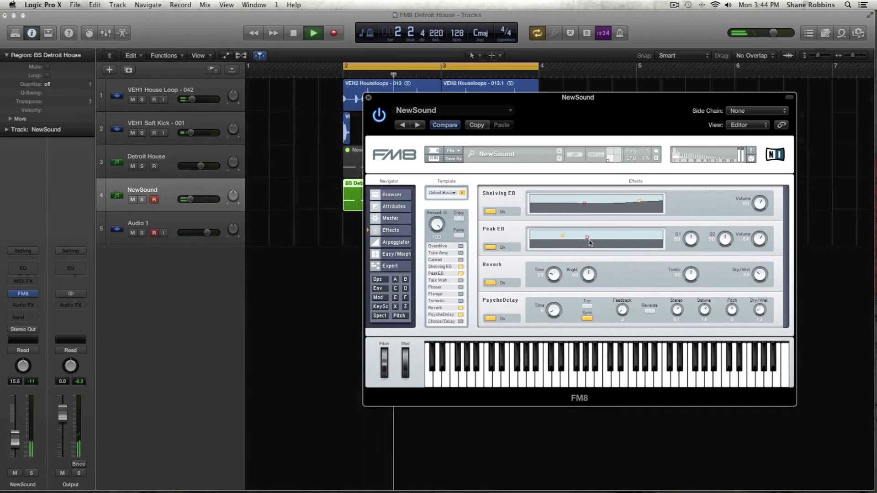
{"action": "left_click_drag", "start_coordinate": [589, 239], "coordinate": [589, 237]}
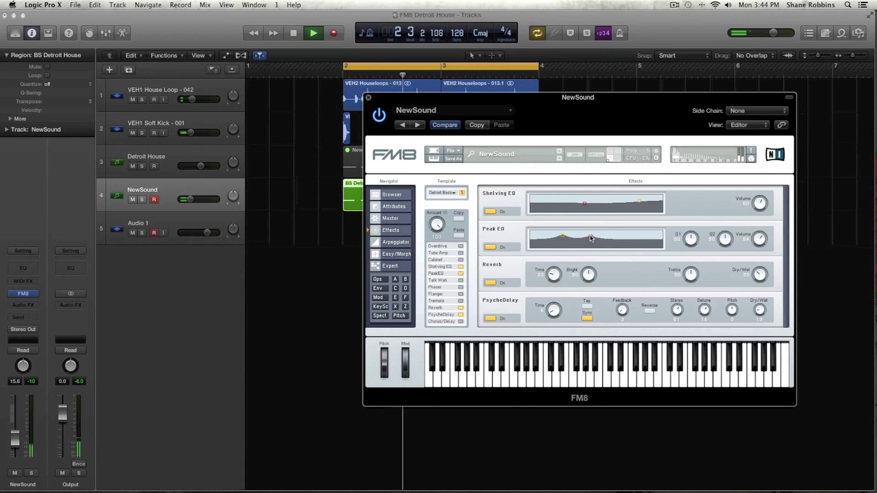
{"action": "left_click_drag", "start_coordinate": [561, 236], "coordinate": [564, 238]}
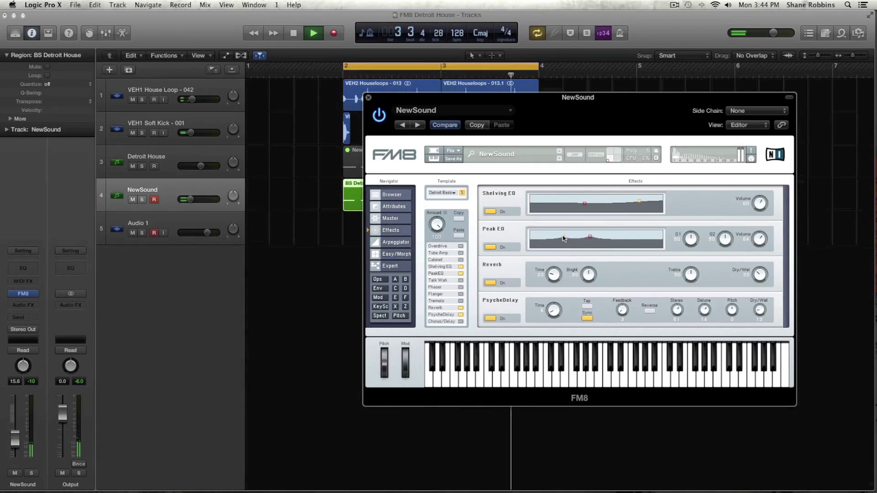
{"action": "key", "text": "space"}
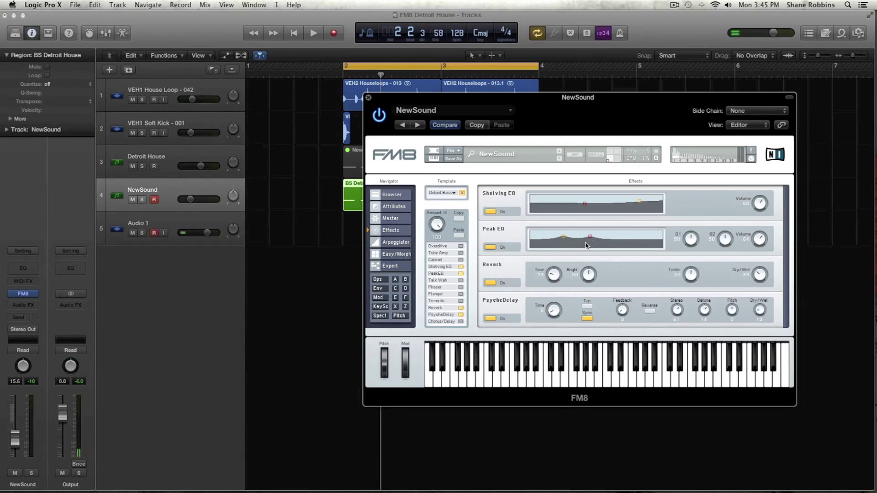
Retune the PsycheDelay Detune down, then back up to around 14 while auditioning the delay
{"action": "key", "text": "space"}
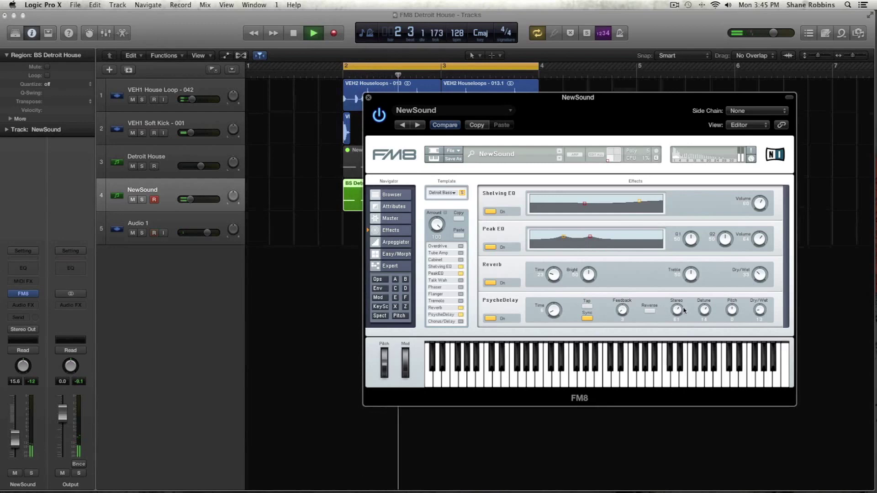
{"action": "scroll", "coordinate": [704, 308], "scroll_direction": "up", "scroll_amount": 3}
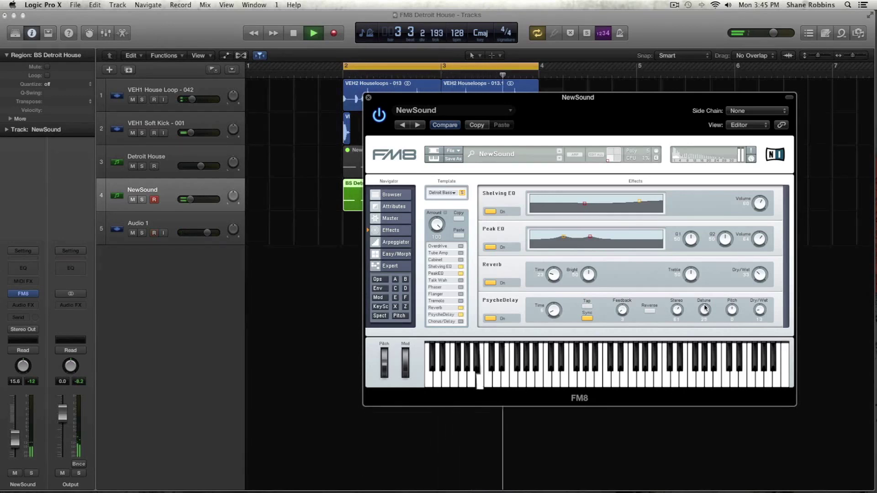
{"action": "key", "text": "space"}
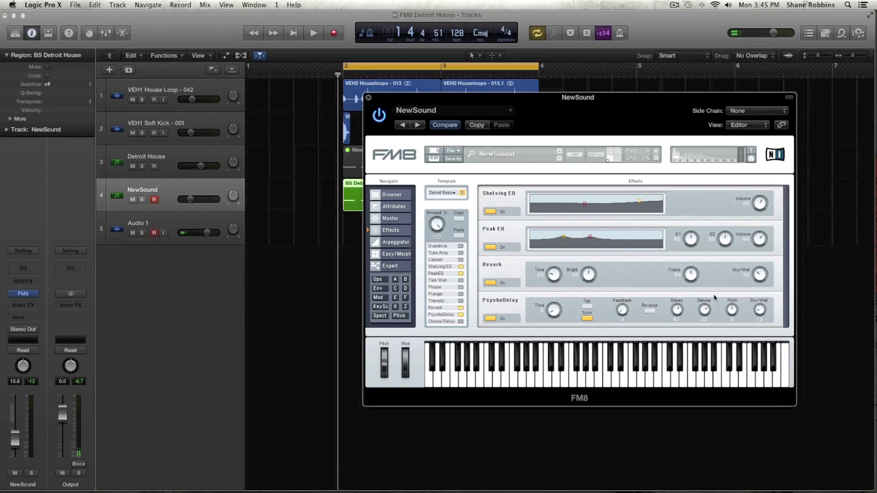
{"action": "left_click_drag", "start_coordinate": [698, 311], "coordinate": [699, 331]}
{"action": "key", "text": "space"}
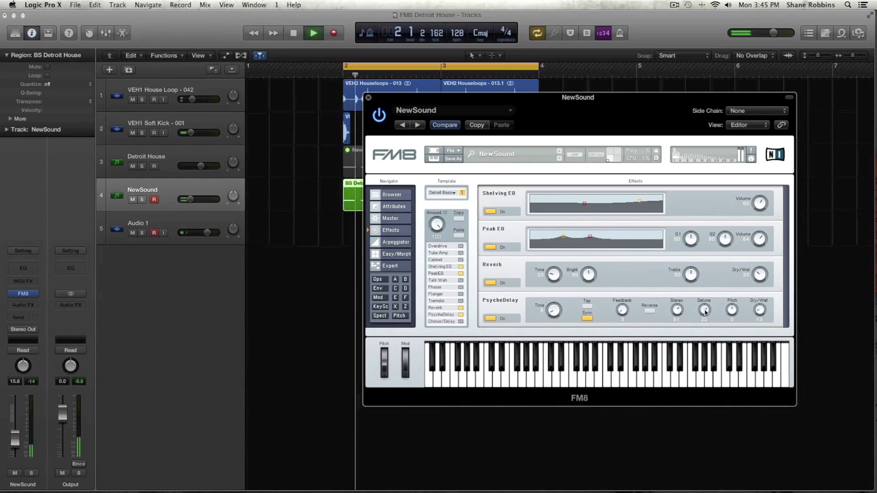
{"action": "left_click_drag", "start_coordinate": [712, 379], "coordinate": [713, 318]}
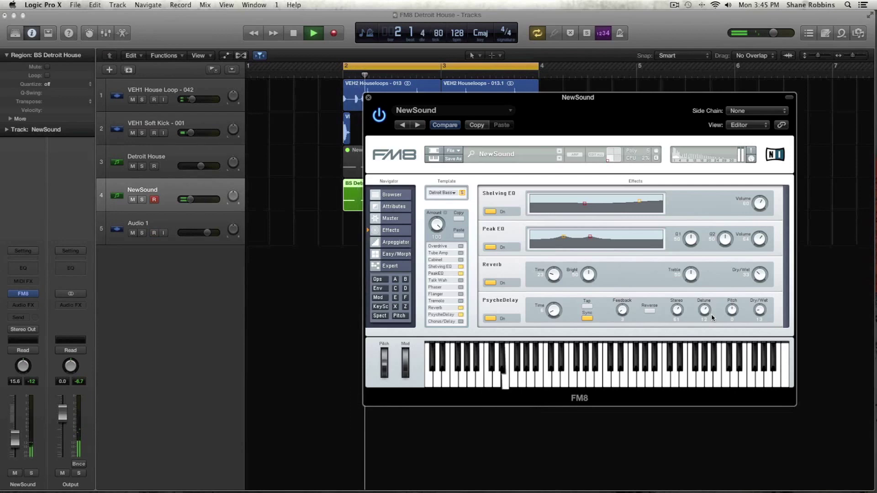
{"action": "key", "text": "space"}
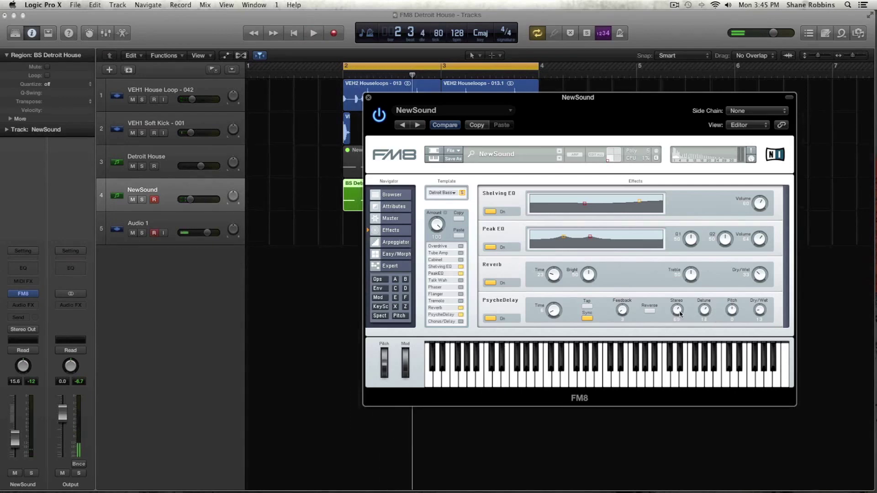
{"action": "key", "text": "space"}
{"action": "key", "text": "space"}
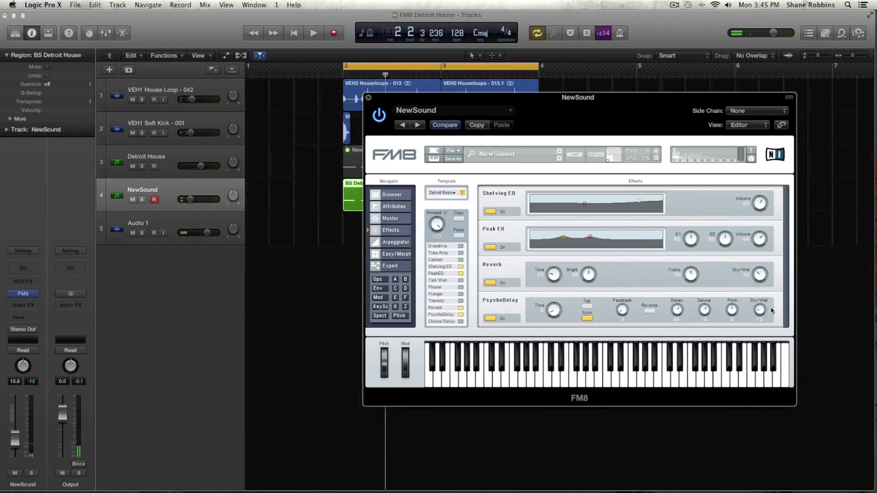
{"action": "key", "text": "space"}
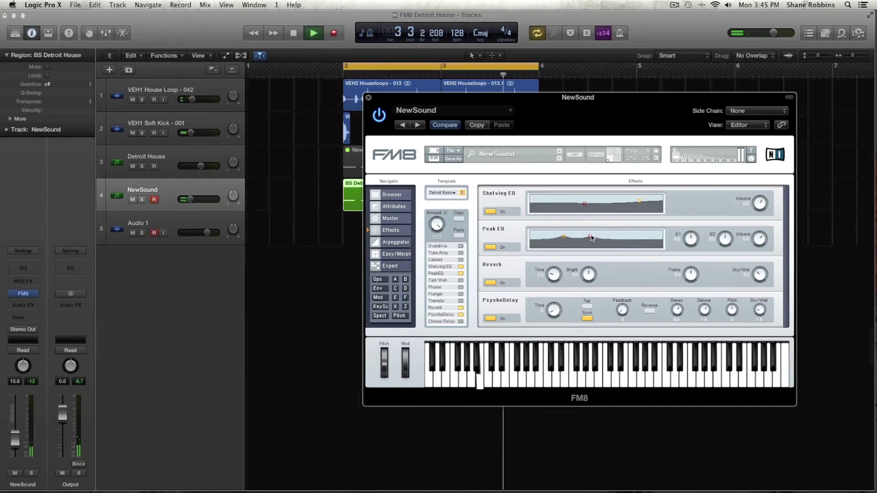
{"action": "left_click", "coordinate": [156, 398]}
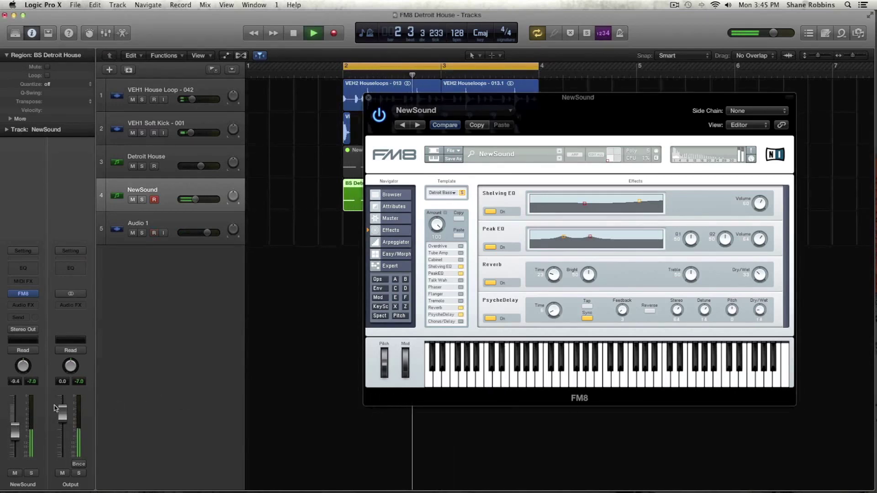
Adjust the VEH1 House Loop - 042 and Soft Kick - 001 faders (Soft Kick about -5.9 dB) and check the mix
{"action": "key", "text": "space"}
{"action": "left_click", "coordinate": [137, 107]}
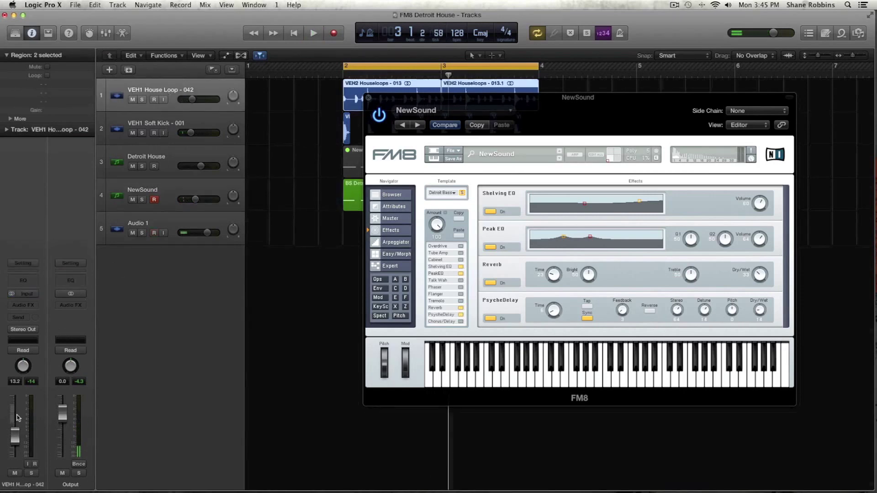
{"action": "left_click_drag", "start_coordinate": [17, 417], "coordinate": [15, 422]}
{"action": "left_click", "coordinate": [168, 122]}
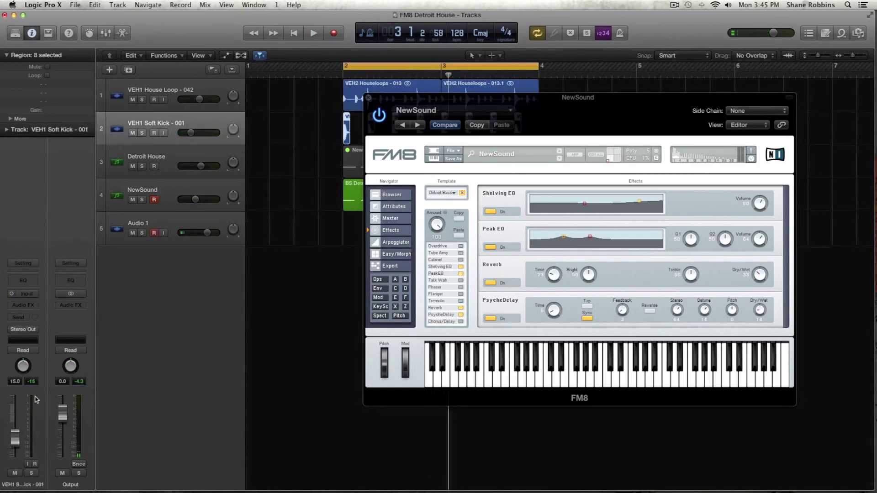
{"action": "left_click_drag", "start_coordinate": [15, 443], "coordinate": [15, 426]}
{"action": "key", "text": "space"}
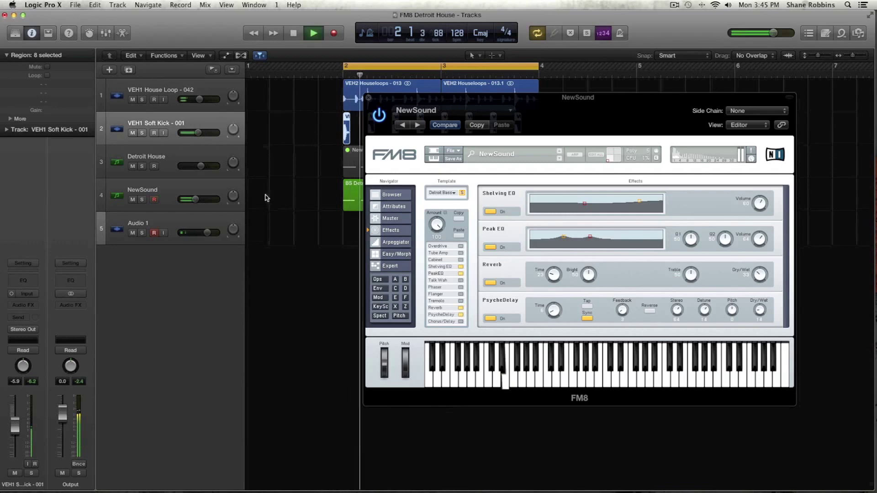
{"action": "left_click", "coordinate": [167, 203]}
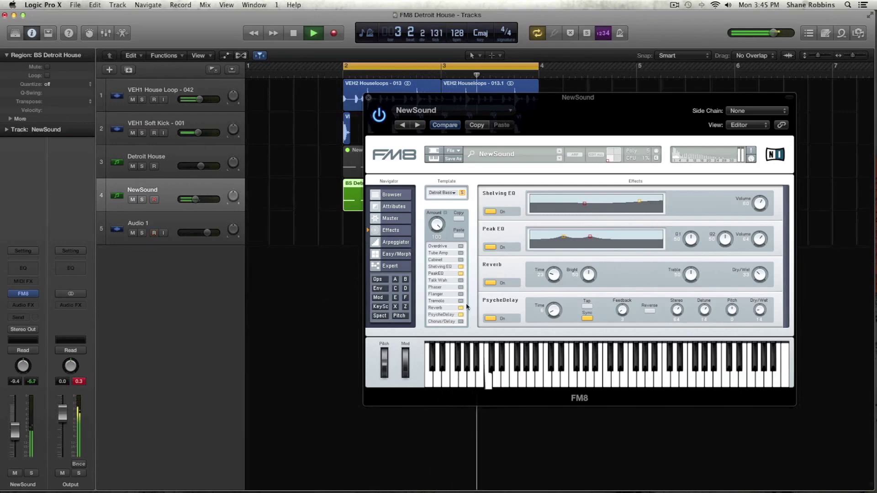
{"action": "key", "text": "space"}
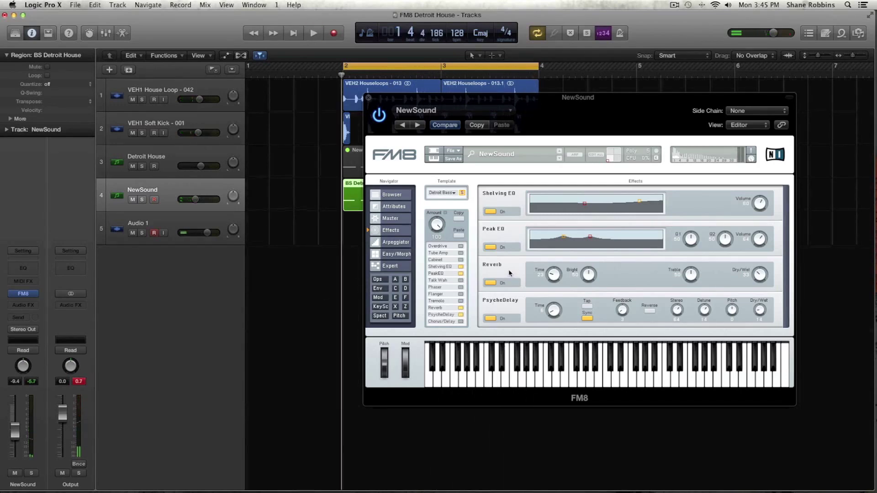